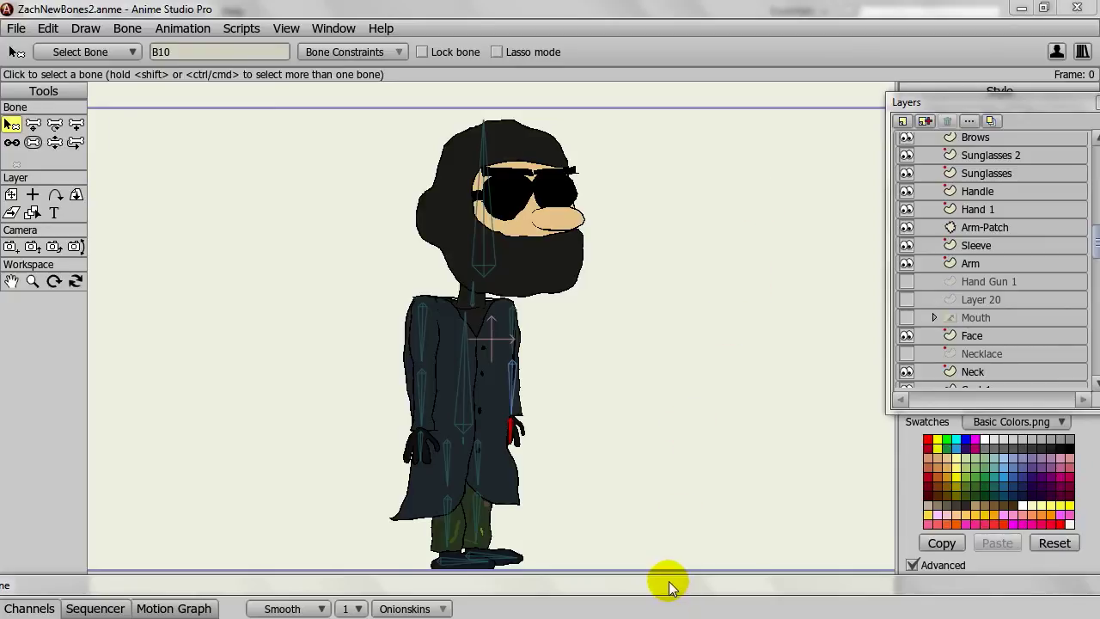
# Step: Set an Export Animation of frames 1 to 2 in Flash (SWF) format and confirm it
pyautogui.moveTo(665, 585); pyautogui.dragTo(736, 418)
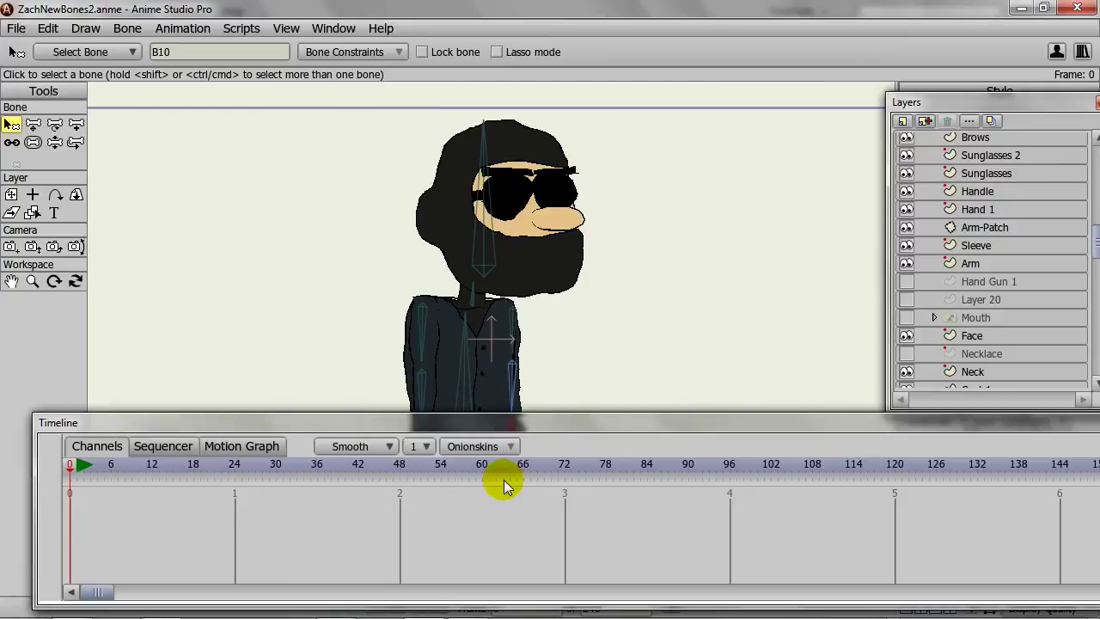
pyautogui.doubleClick(565, 423)
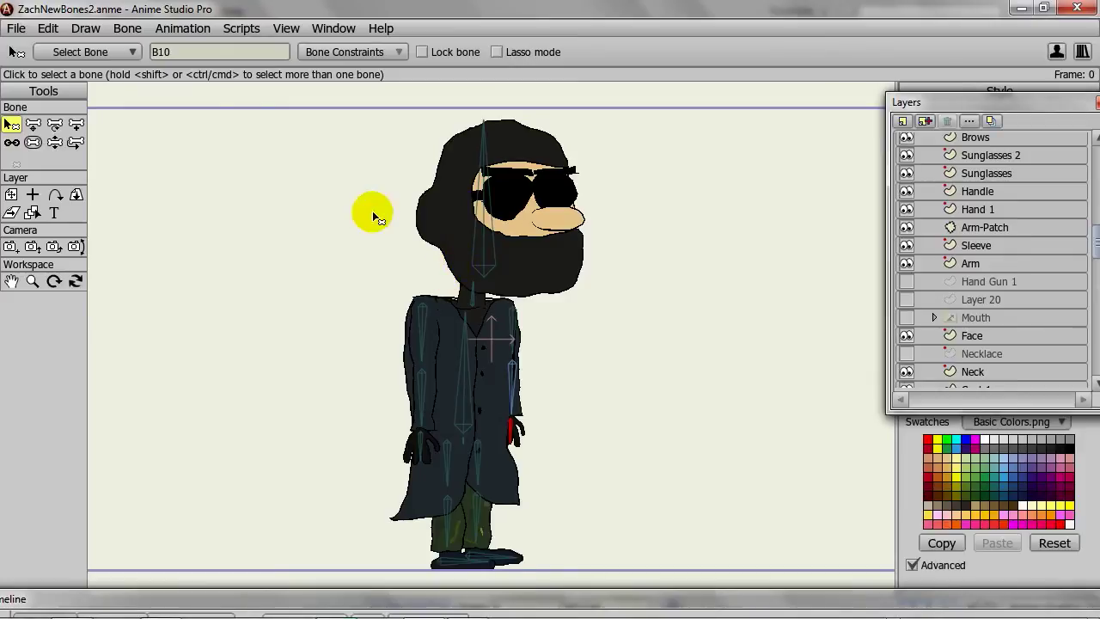
pyautogui.click(19, 33)
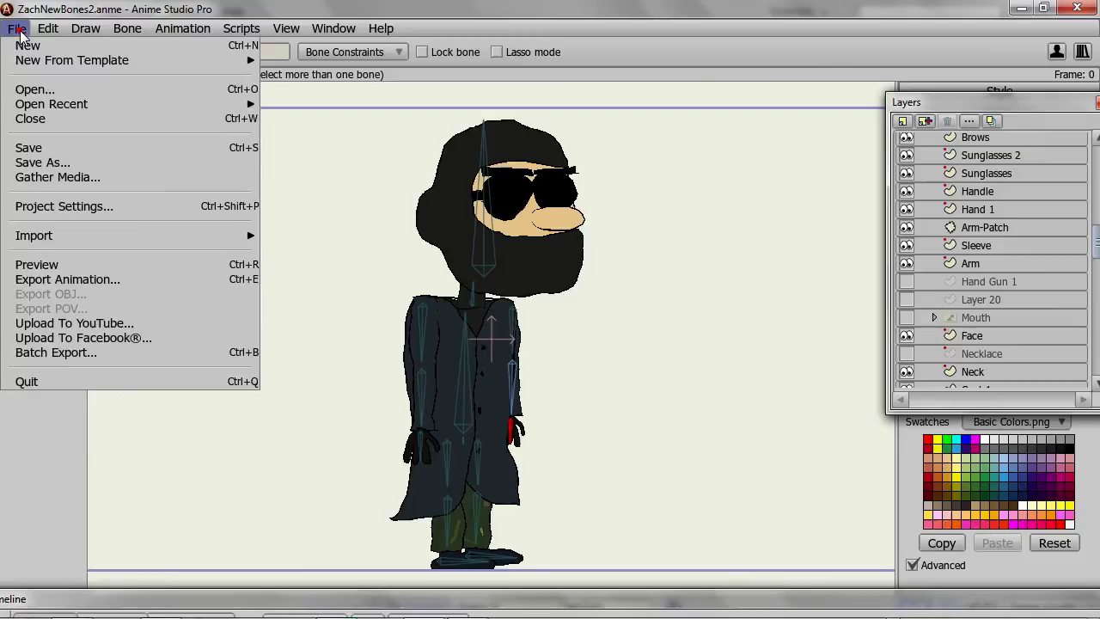
pyautogui.click(73, 279)
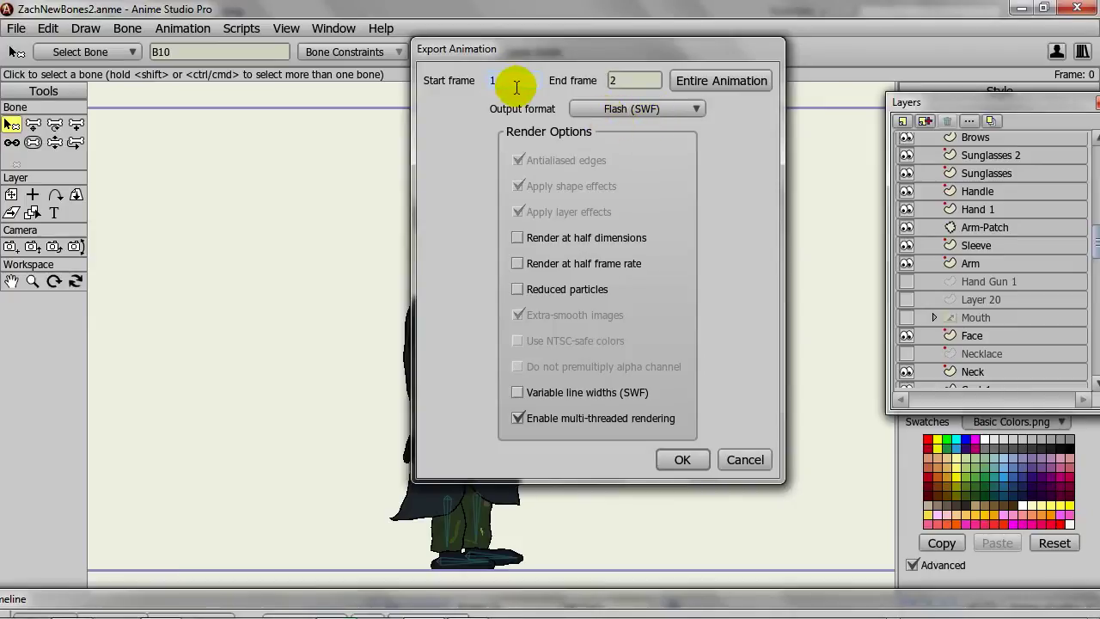
pyautogui.click(516, 86)
pyautogui.click(630, 82)
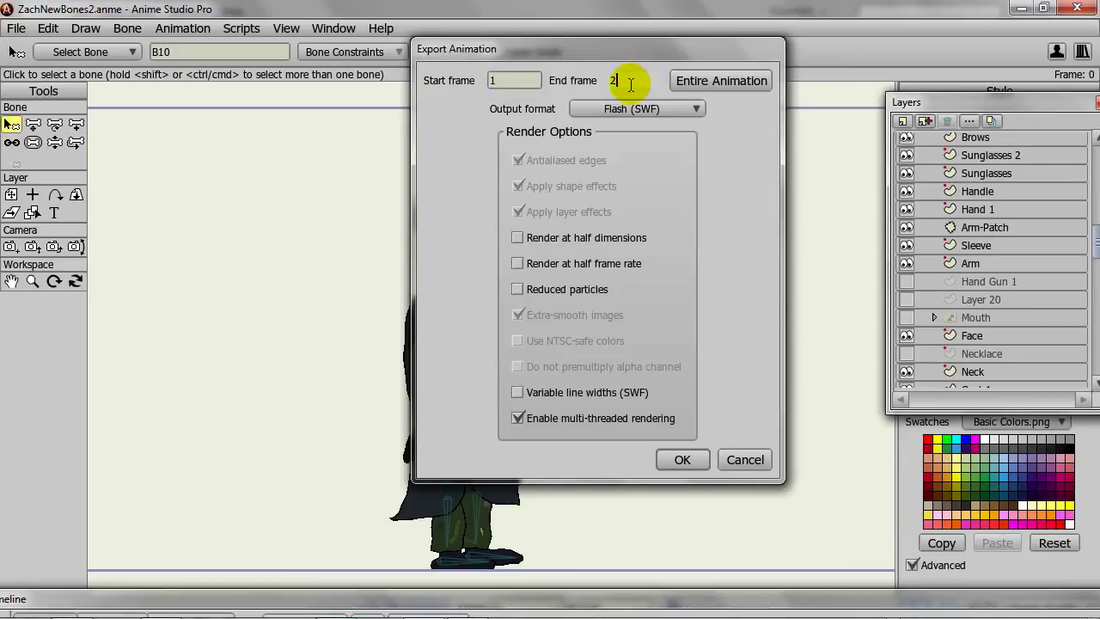
pyautogui.click(628, 81)
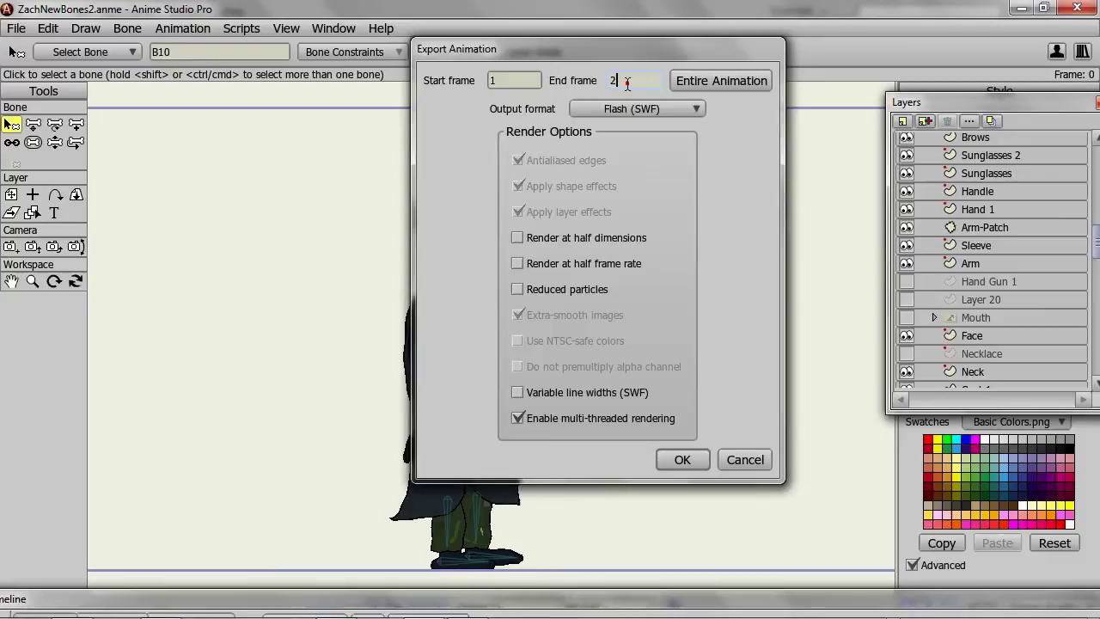
pyautogui.click(683, 460)
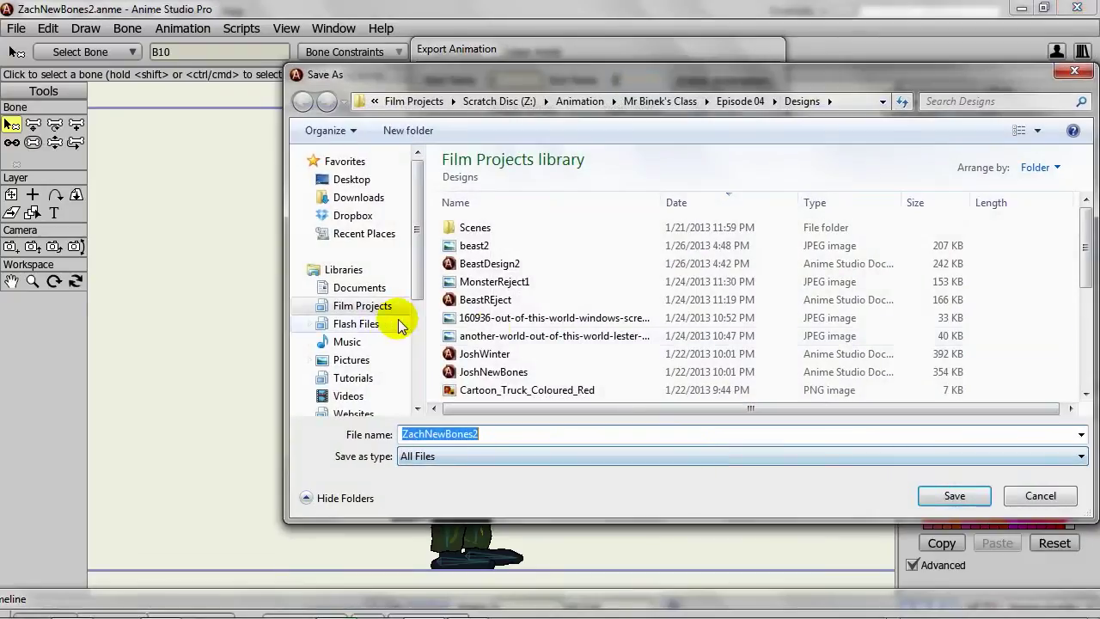
# Step: Save the SWF as ZachNewBones2 in Tutorials > Anime Studio > AS to Flash Importing
pyautogui.click(352, 378)
pyautogui.doubleClick(478, 320)
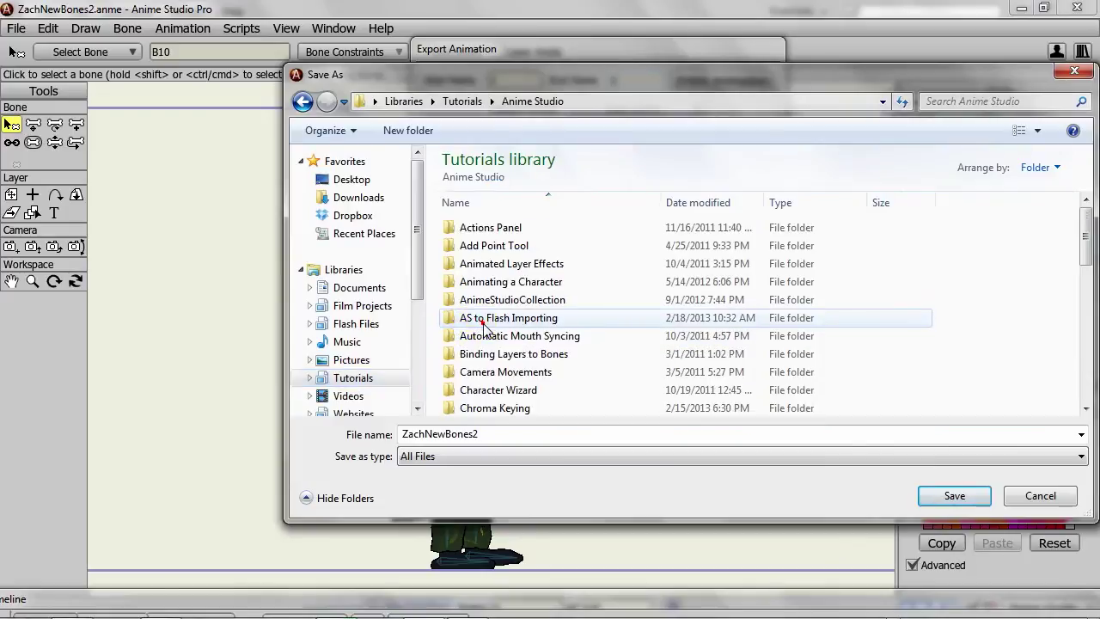
pyautogui.doubleClick(484, 320)
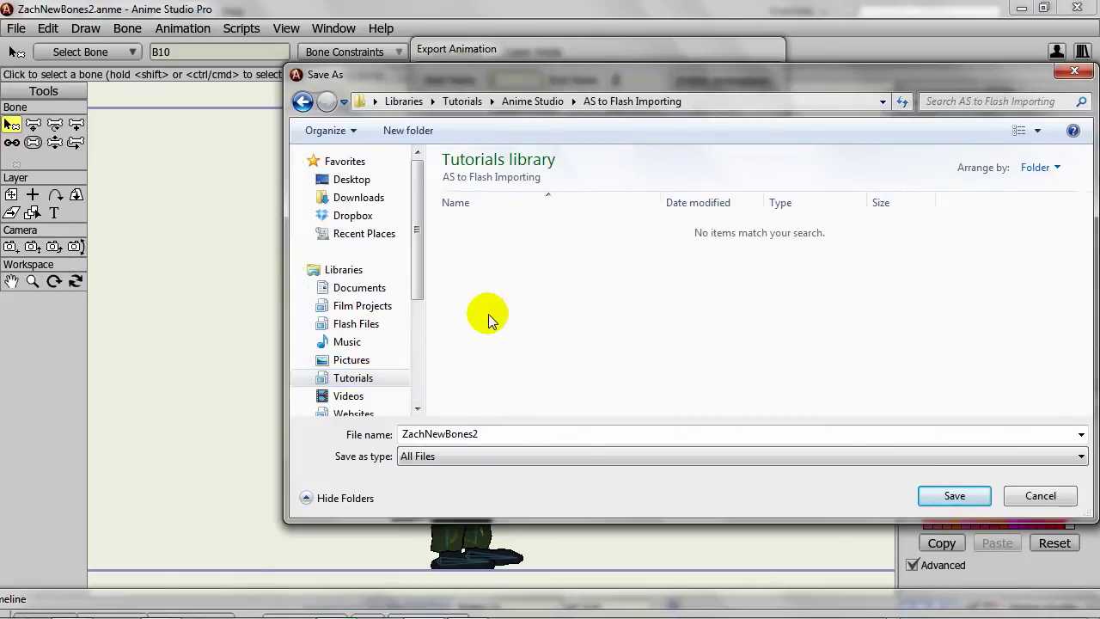
pyautogui.click(527, 437)
pyautogui.click(527, 437)
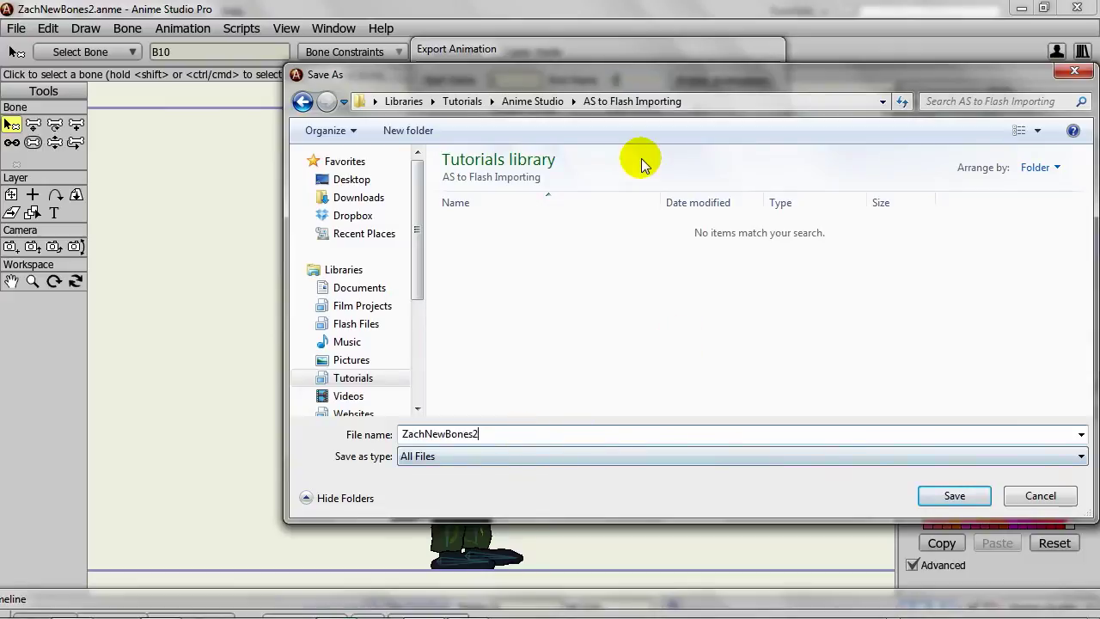
pyautogui.click(953, 496)
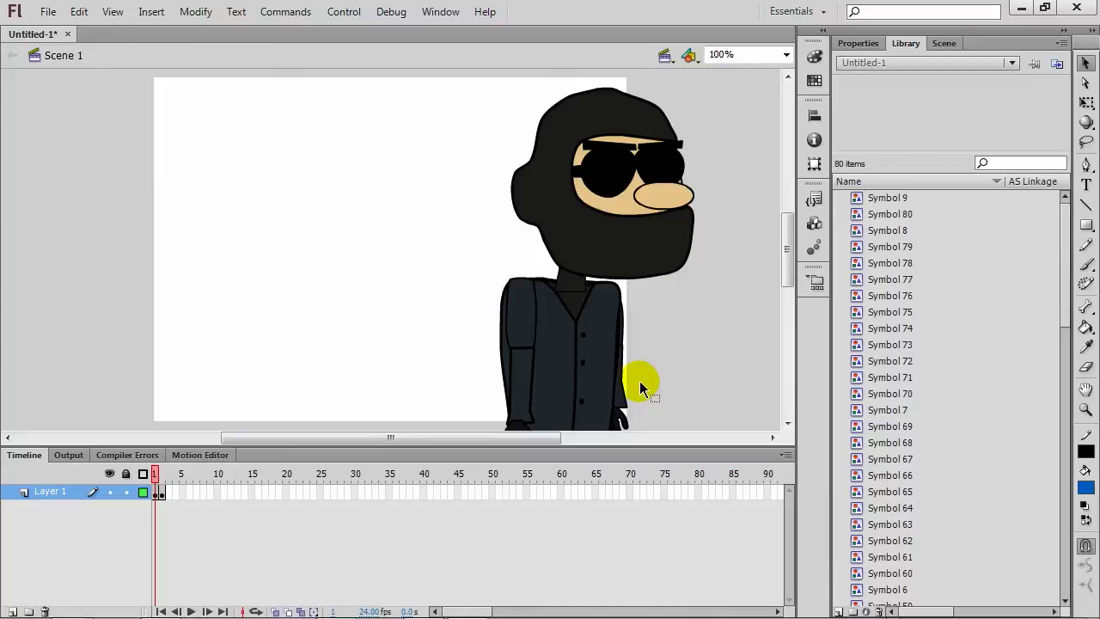
# Step: Zoom the stage to 50% and scroll through the 80 imported library symbols
pyautogui.click(786, 54)
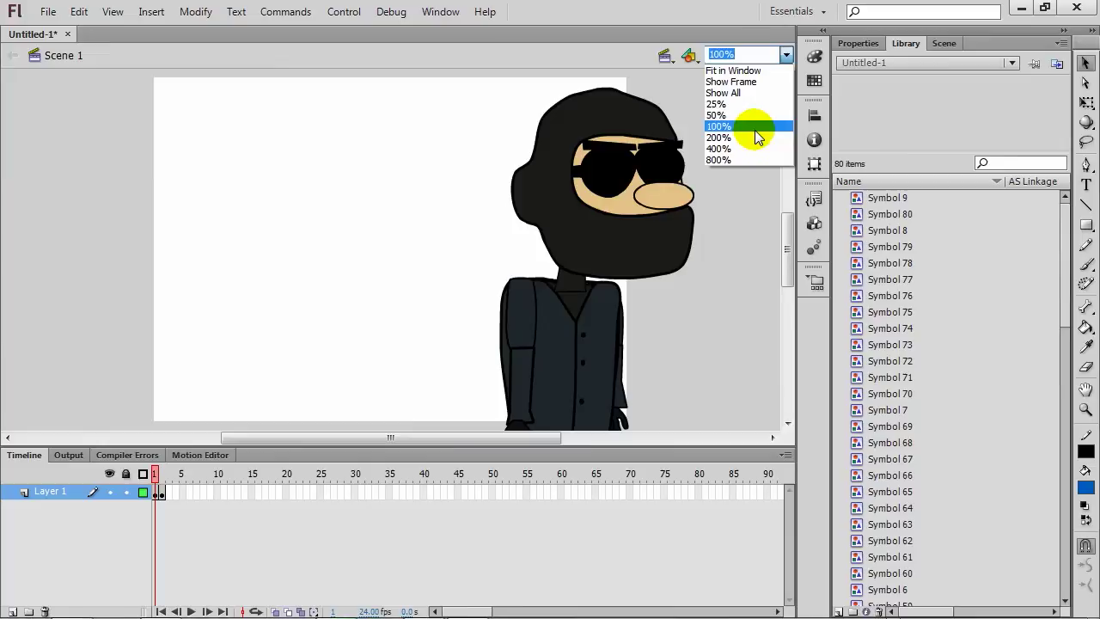
pyautogui.click(754, 115)
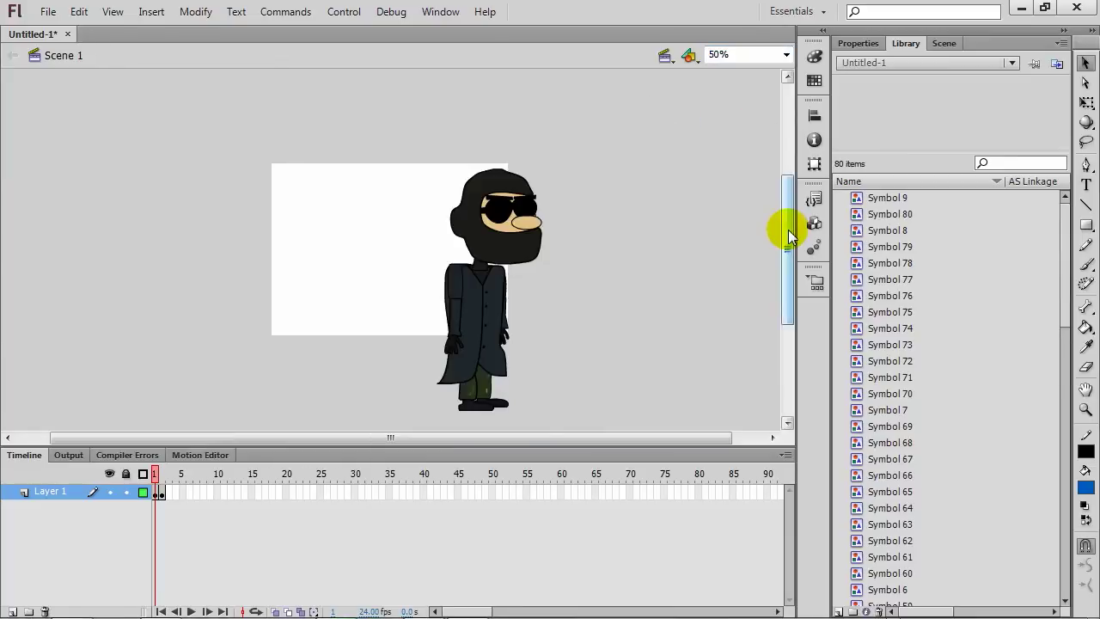
pyautogui.scroll(-1, 784, 232)
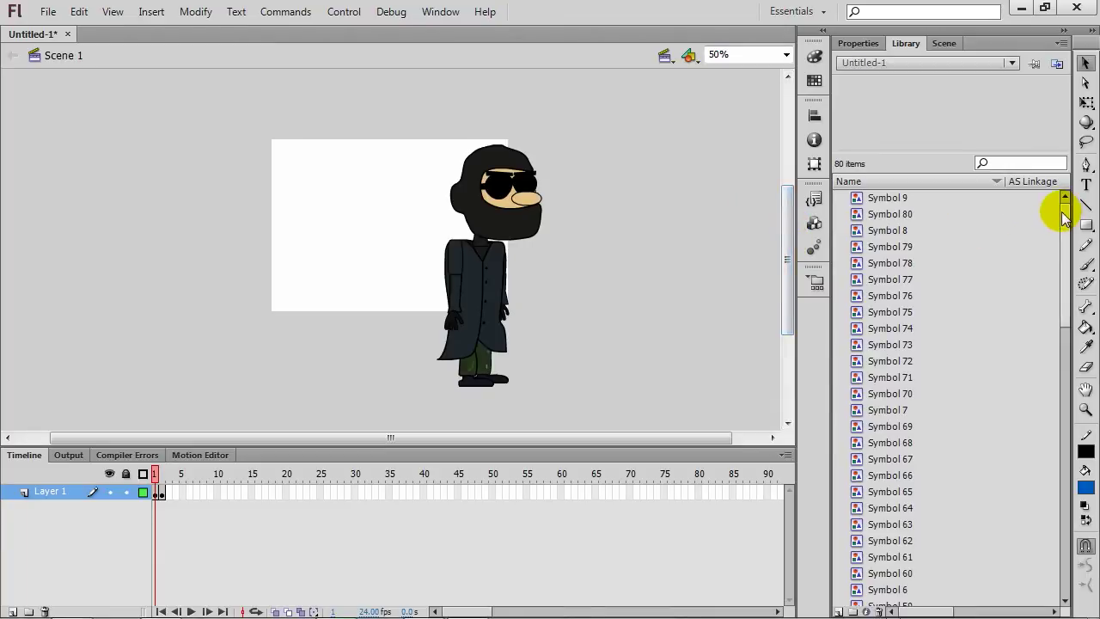
pyautogui.moveTo(1064, 213); pyautogui.dragTo(1047, 181)
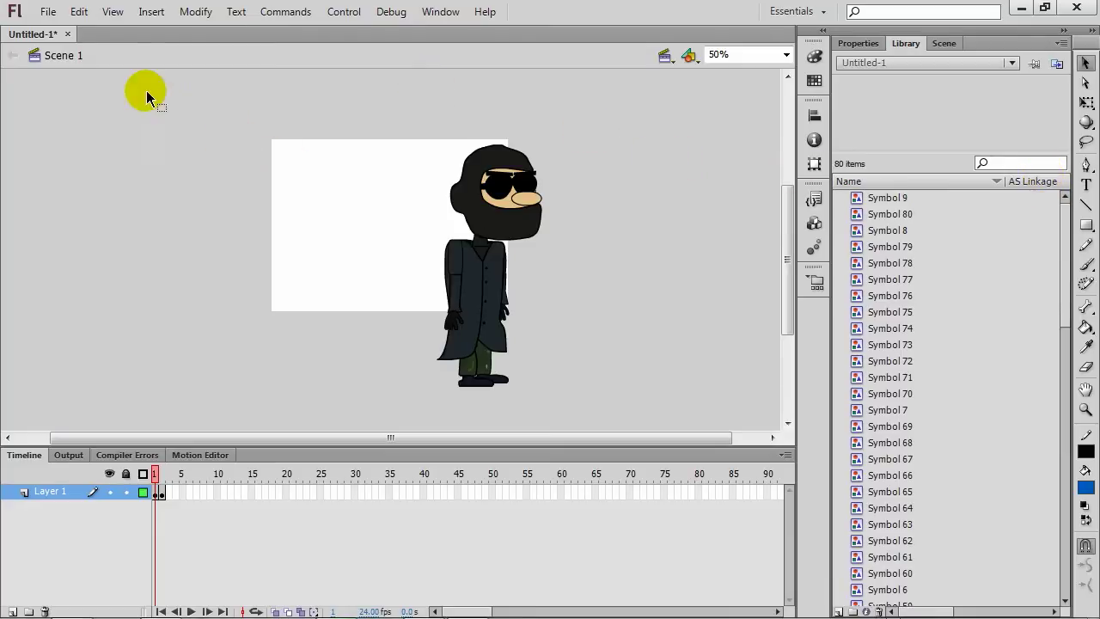
pyautogui.click(49, 12)
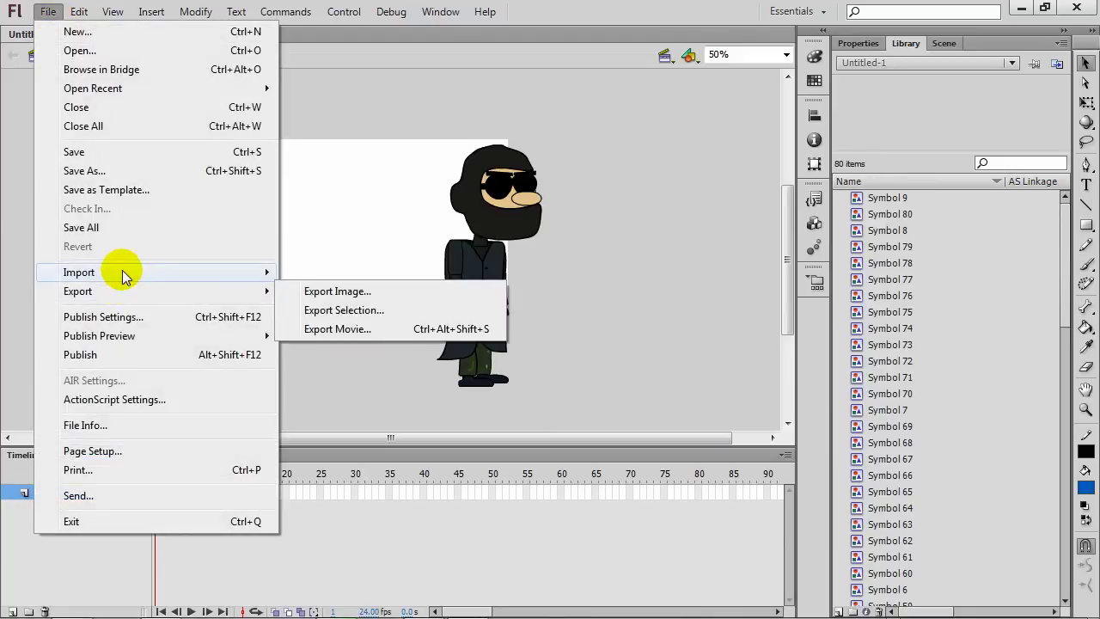
pyautogui.moveTo(122, 272)
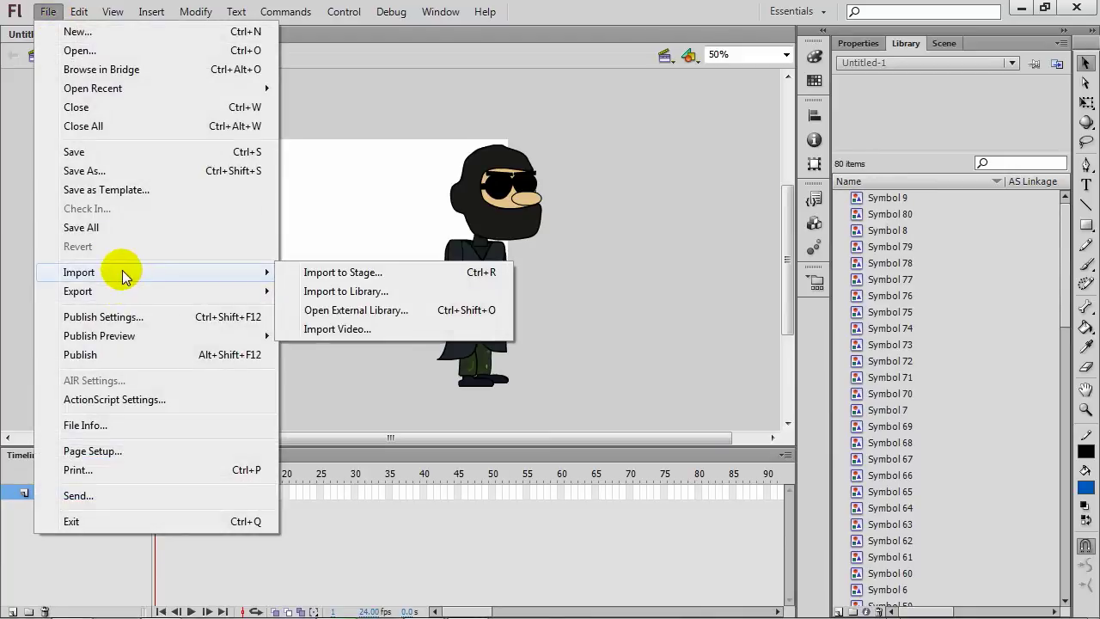
pyautogui.click(352, 275)
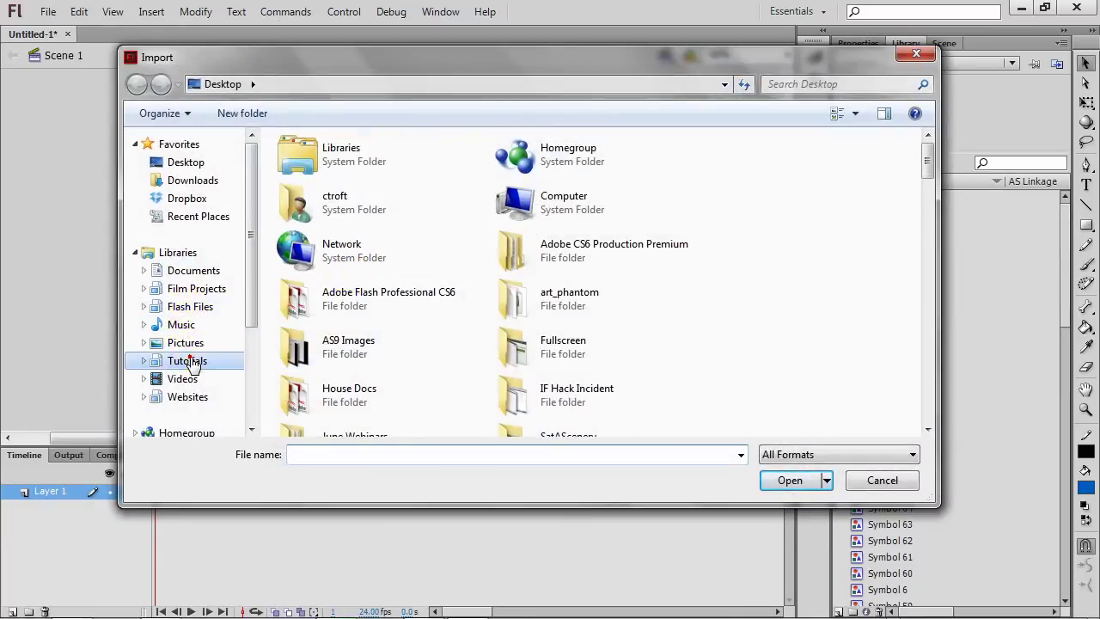
pyautogui.click(191, 361)
pyautogui.doubleClick(318, 315)
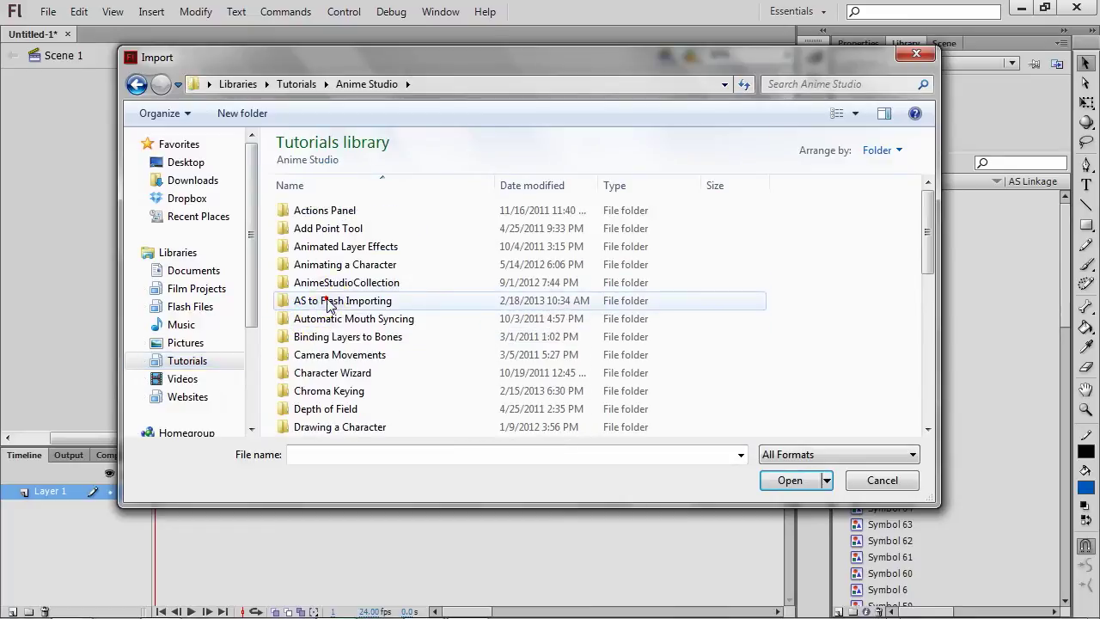
pyautogui.doubleClick(329, 303)
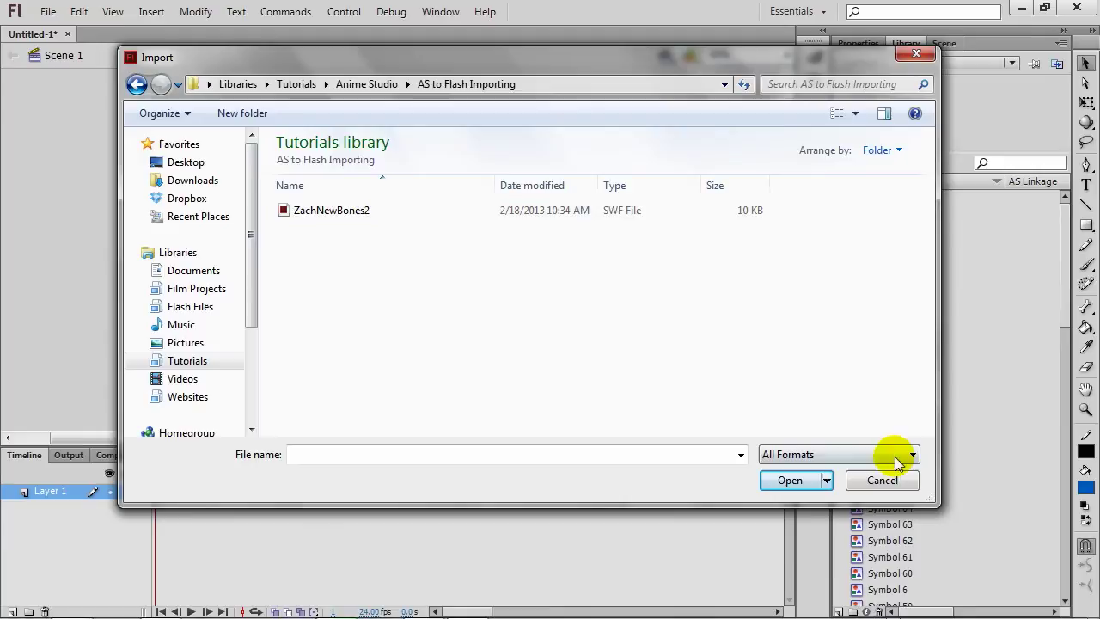
pyautogui.click(886, 482)
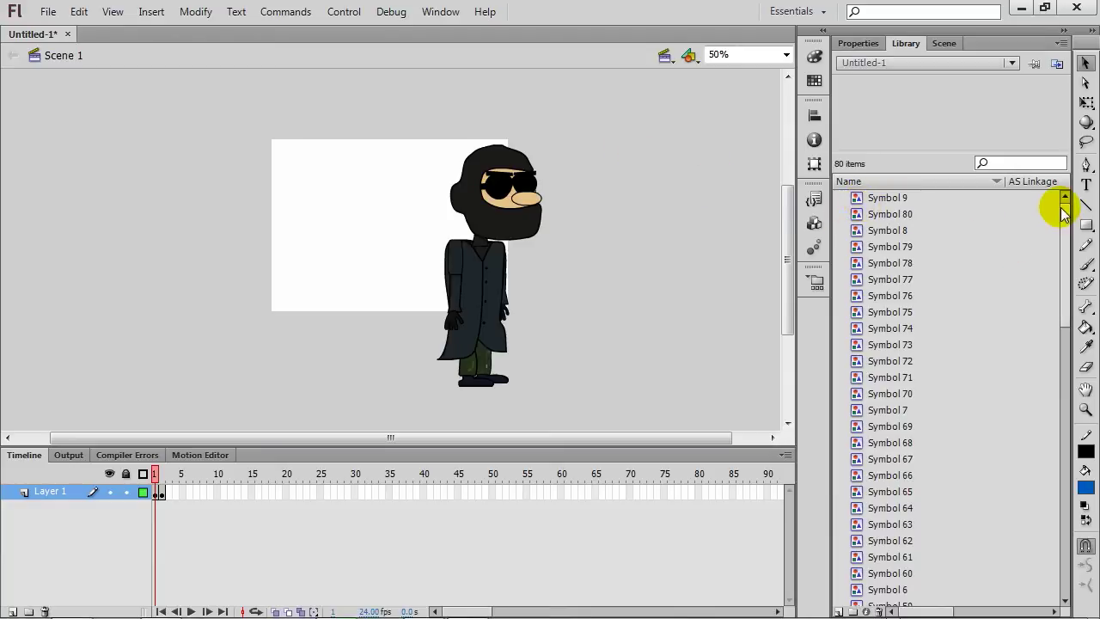
pyautogui.moveTo(1064, 215)
pyautogui.mouseDown()
pyautogui.moveTo(1076, 467)
pyautogui.moveTo(1064, 456)
pyautogui.moveTo(1051, 201)
pyautogui.mouseUp()
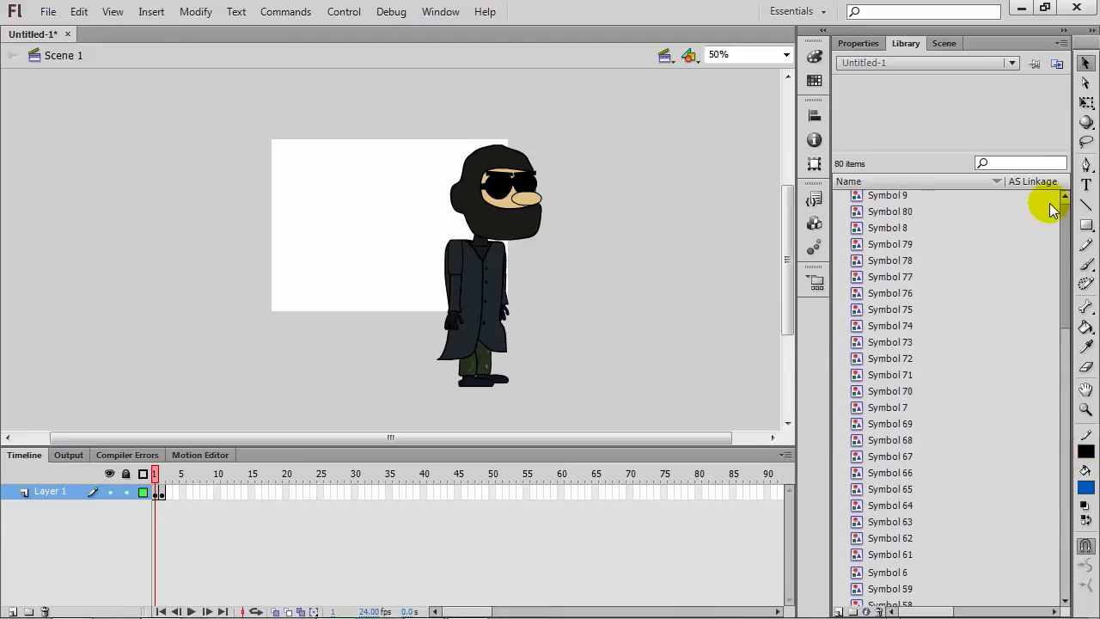
pyautogui.click(864, 203)
pyautogui.click(861, 214)
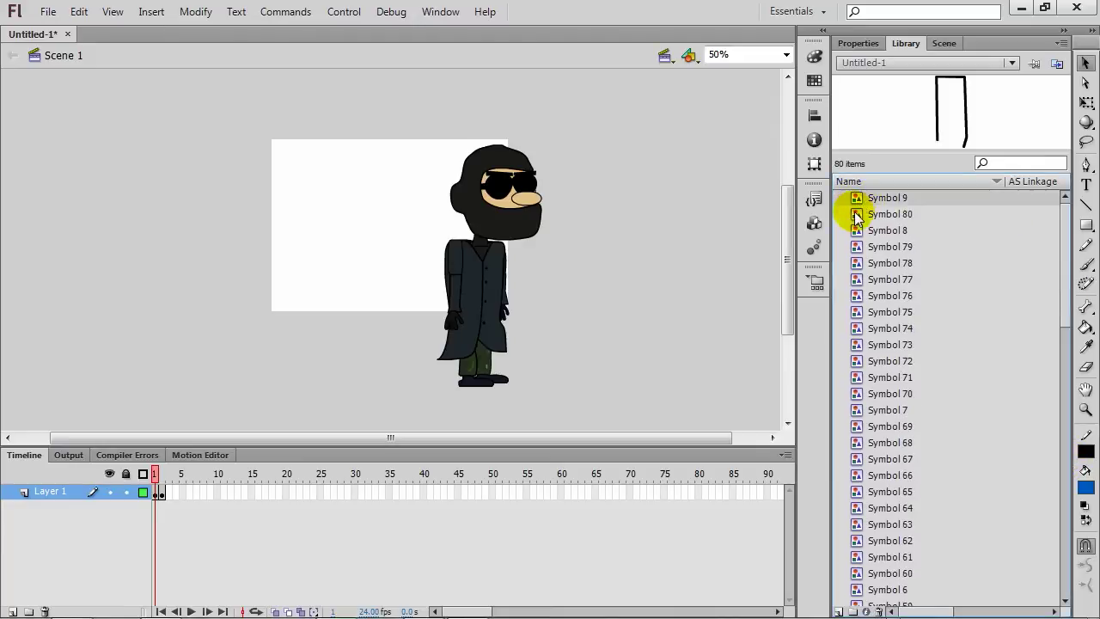
pyautogui.click(859, 229)
pyautogui.click(860, 242)
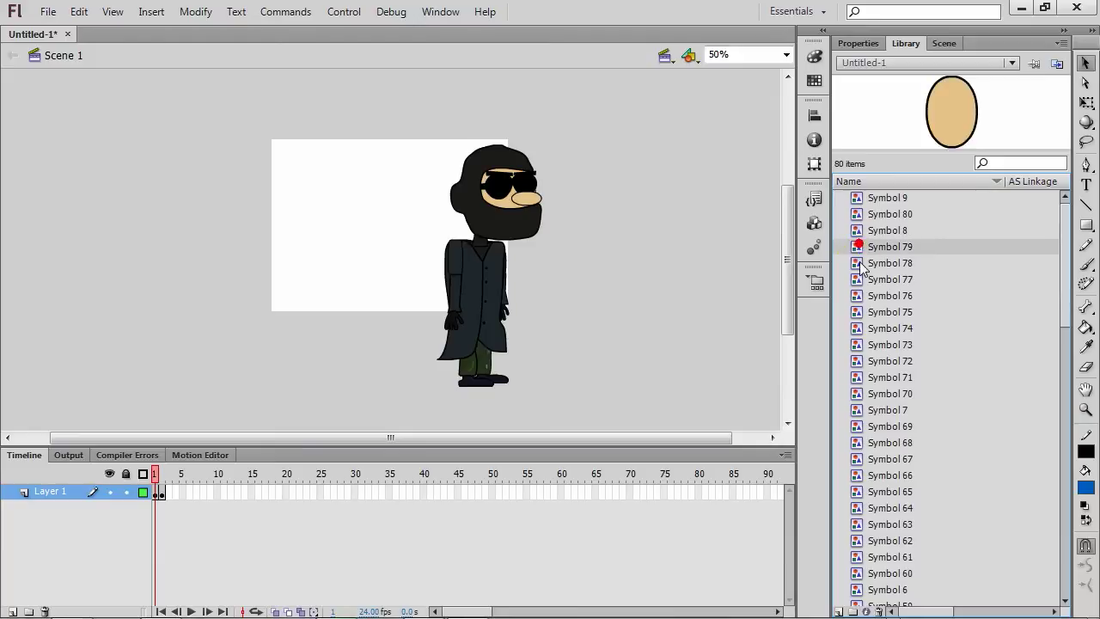
pyautogui.click(860, 265)
pyautogui.click(858, 279)
pyautogui.click(857, 296)
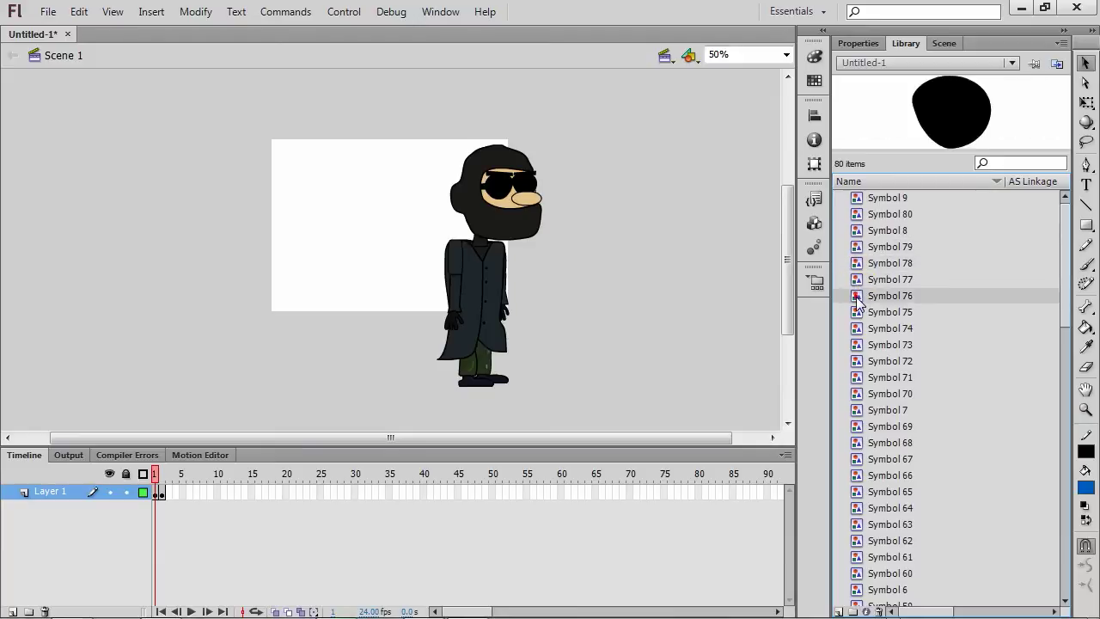
pyautogui.click(859, 312)
pyautogui.click(859, 328)
pyautogui.click(858, 345)
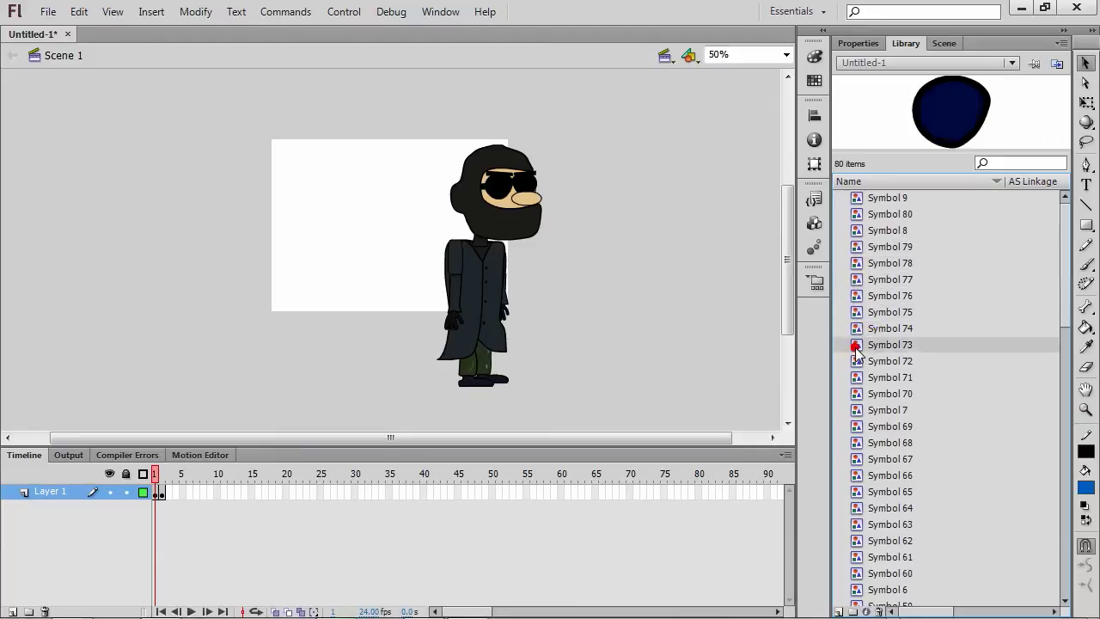
pyautogui.click(857, 361)
pyautogui.scroll(-1, 857, 365)
pyautogui.click(857, 361)
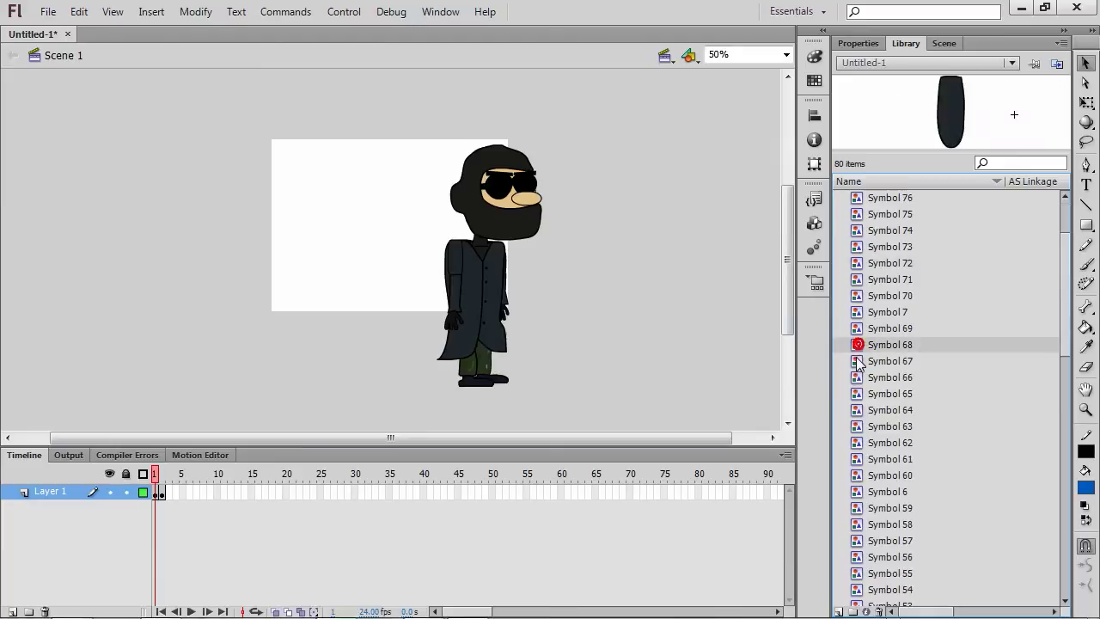
pyautogui.scroll(-1, 857, 365)
pyautogui.click(856, 361)
pyautogui.click(857, 377)
pyautogui.click(859, 393)
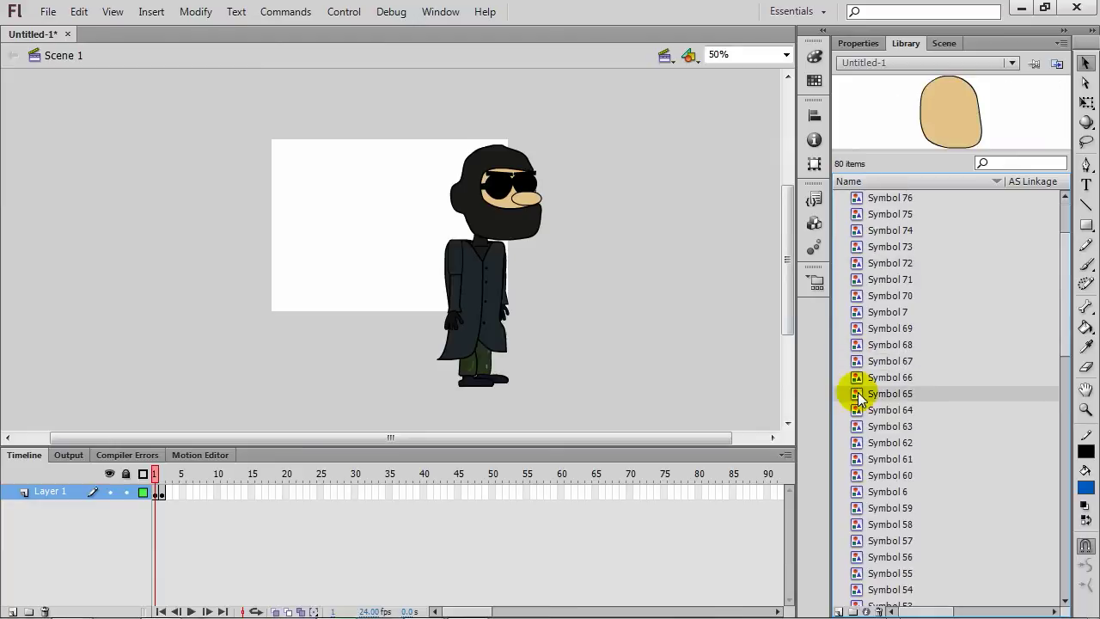
pyautogui.scroll(-3, 863, 393)
pyautogui.click(858, 263)
pyautogui.click(860, 280)
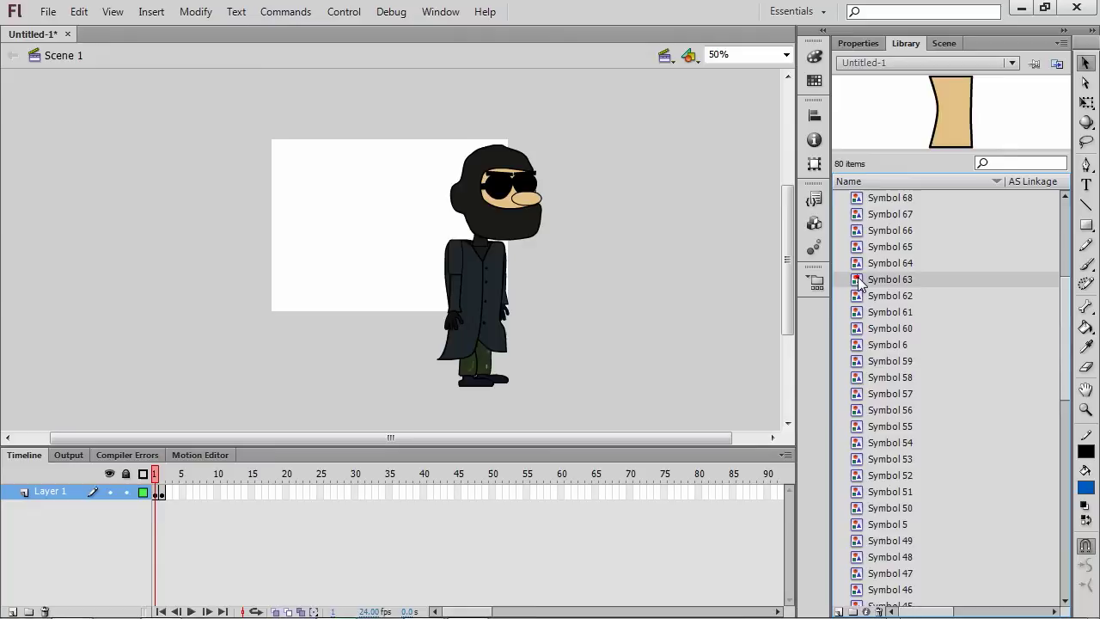
pyautogui.click(860, 296)
pyautogui.click(857, 312)
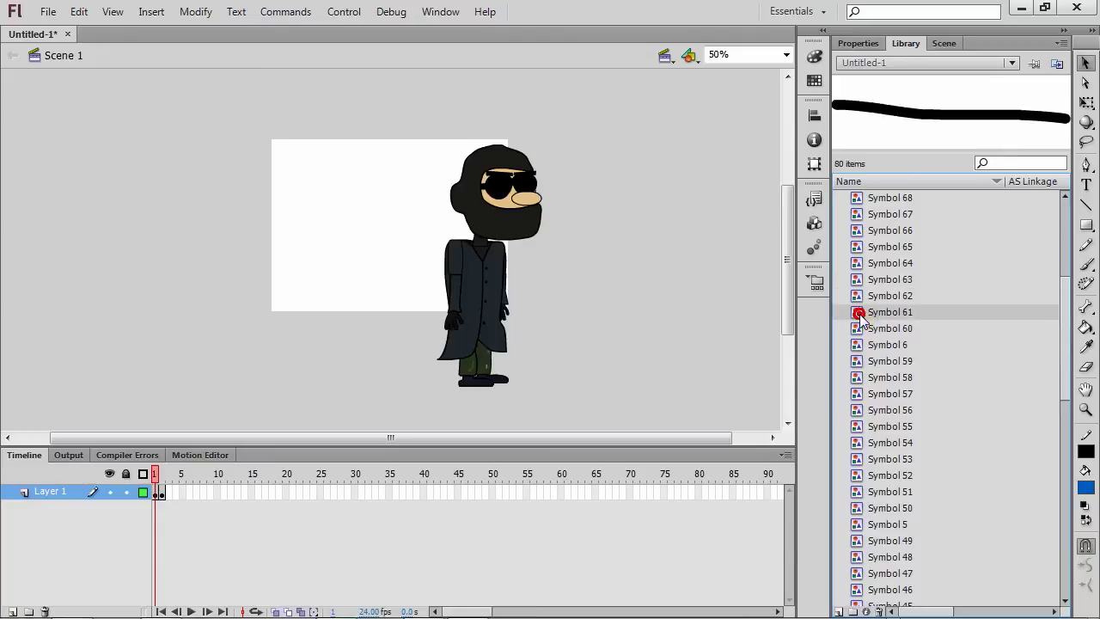
# Step: Select the whole character, break it apart with Ctrl+B, deselect, and zoom to 100%
pyautogui.moveTo(390, 127); pyautogui.dragTo(574, 388)
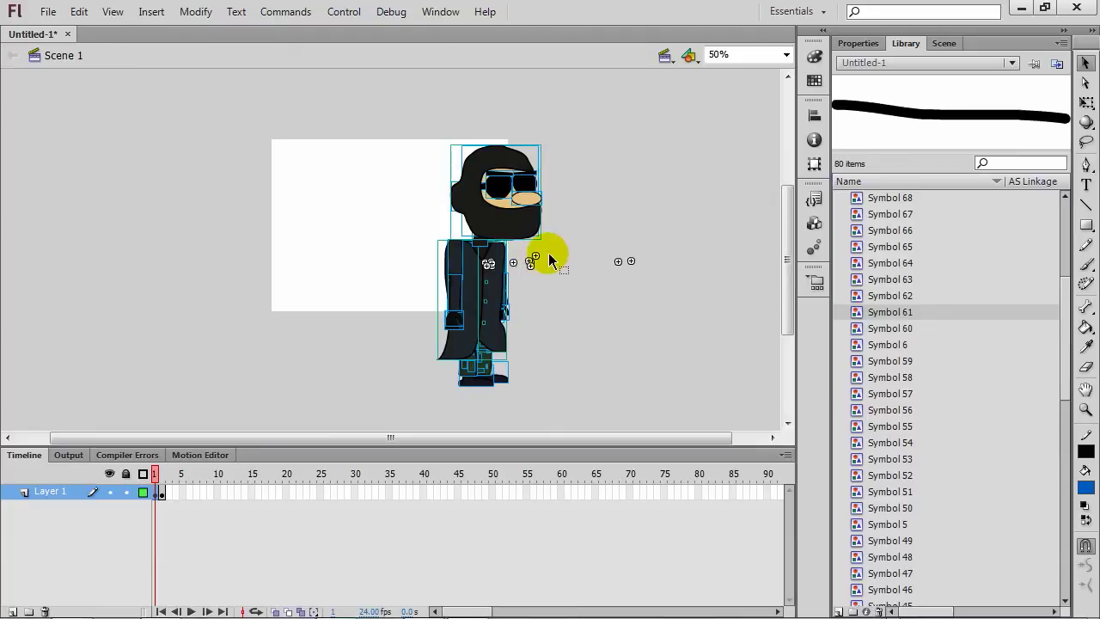
pyautogui.hotkey('ctrl', 'b')
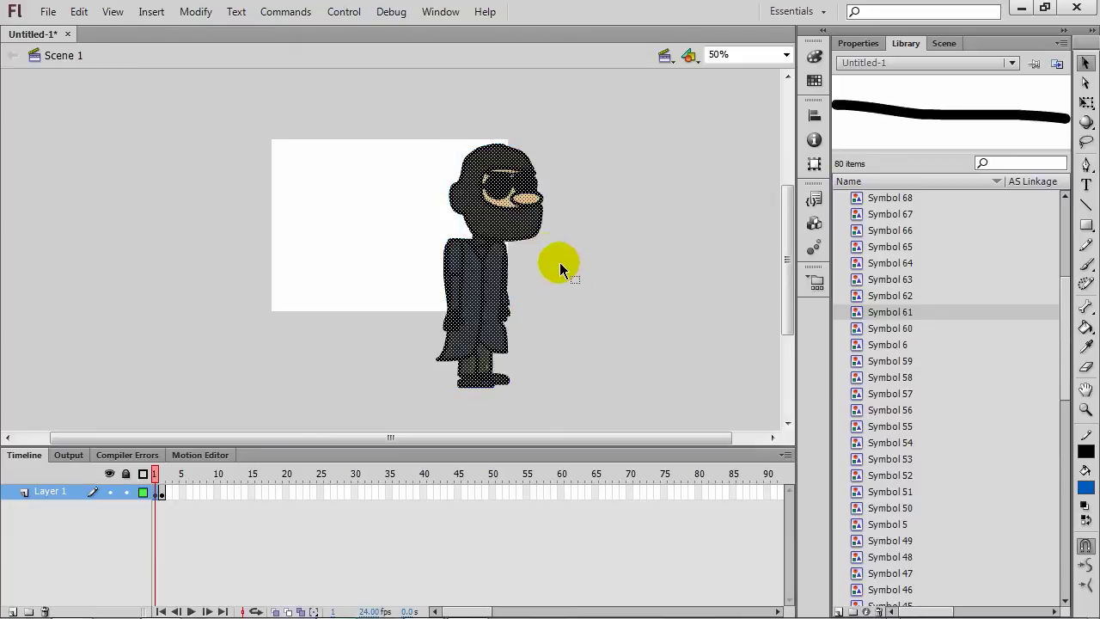
pyautogui.click(559, 262)
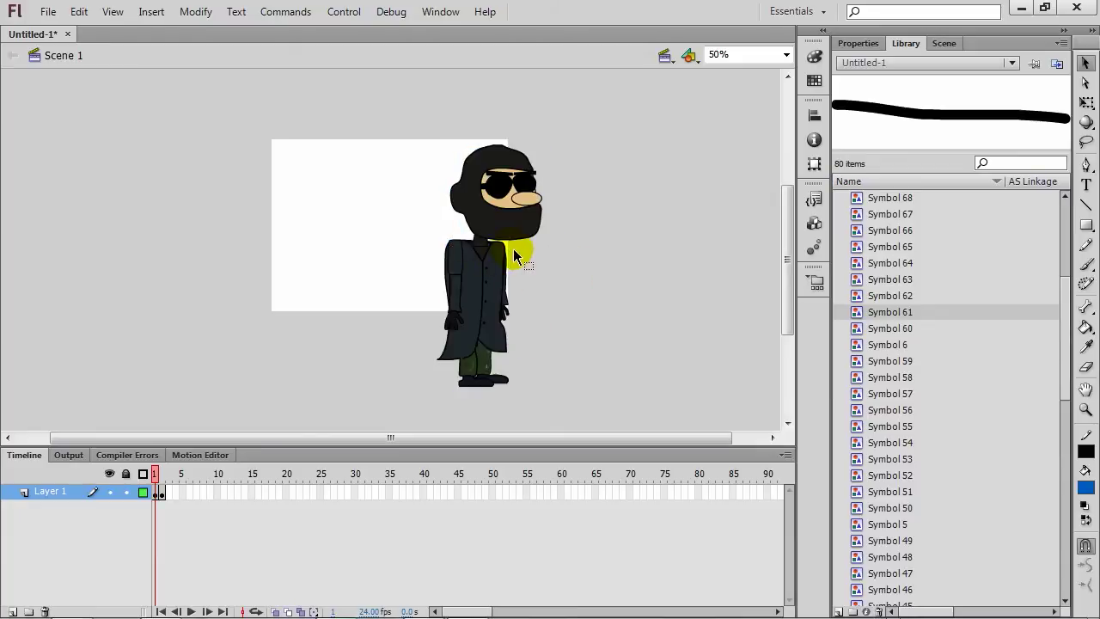
pyautogui.click(786, 54)
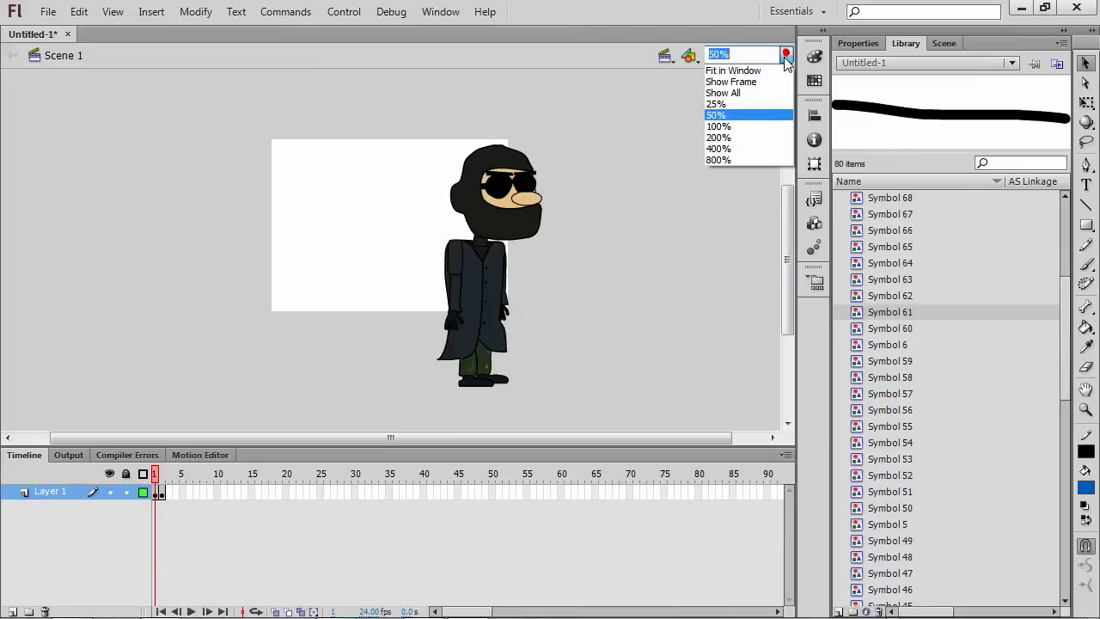
pyautogui.click(717, 127)
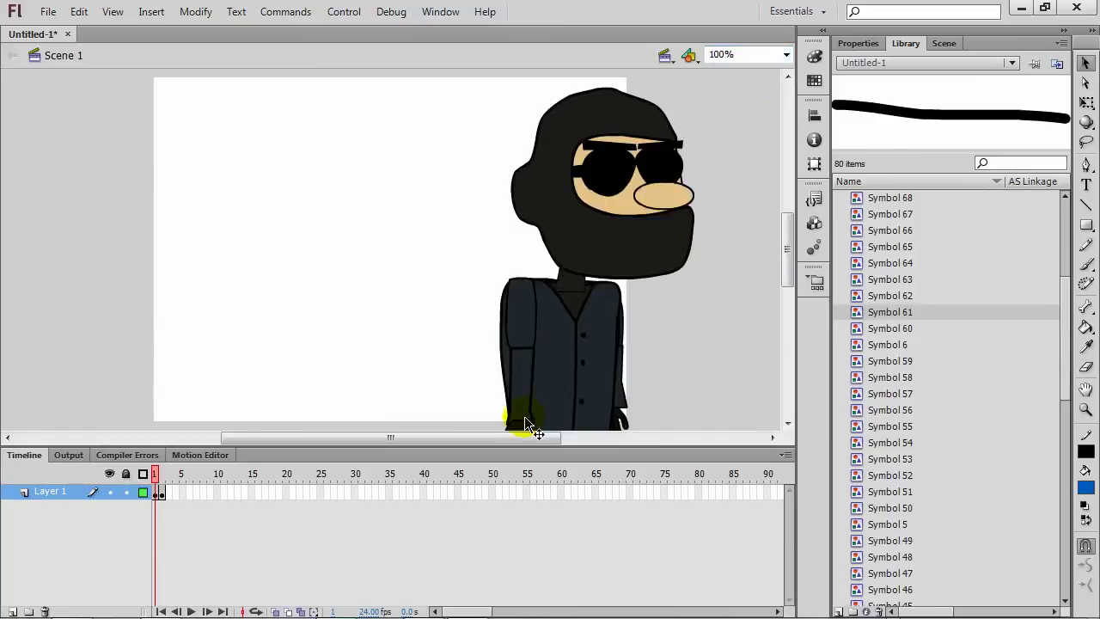
pyautogui.moveTo(520, 435); pyautogui.dragTo(580, 435)
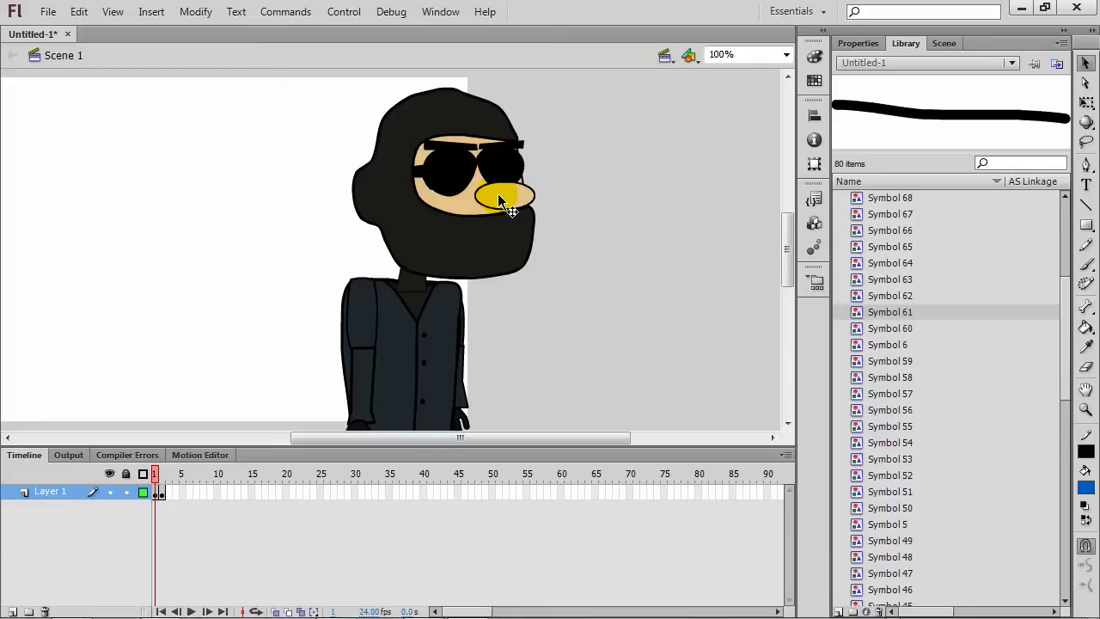
# Step: Select the outline stroke on the character's nose
pyautogui.moveTo(497, 200); pyautogui.dragTo(479, 208)
pyautogui.moveTo(413, 301); pyautogui.dragTo(617, 279)
pyautogui.moveTo(786, 247); pyautogui.dragTo(786, 263)
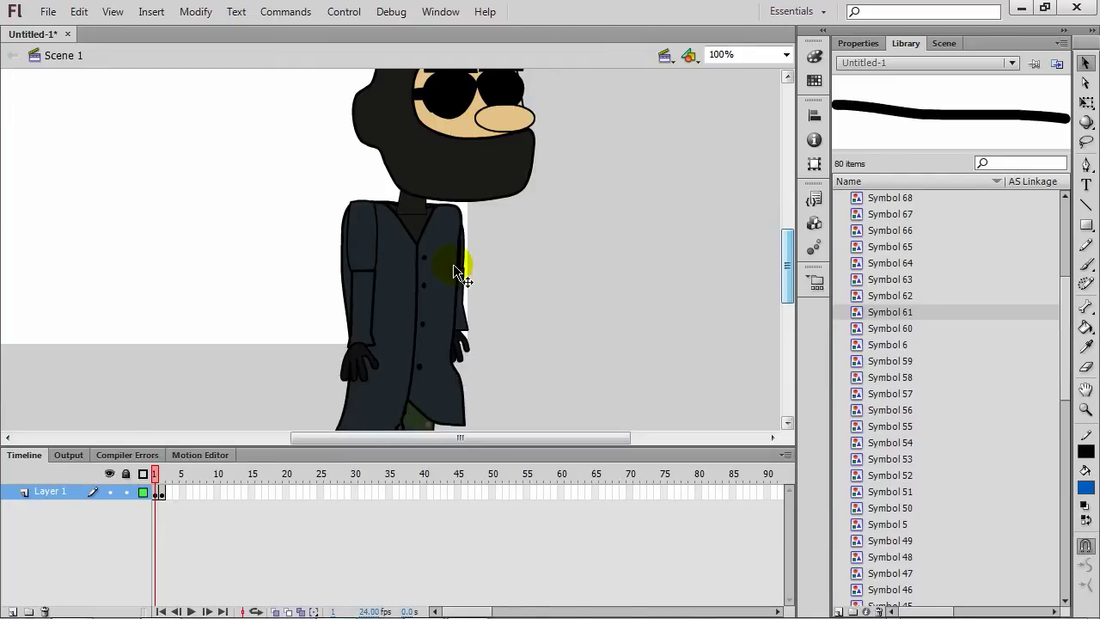
pyautogui.moveTo(362, 277); pyautogui.dragTo(421, 277)
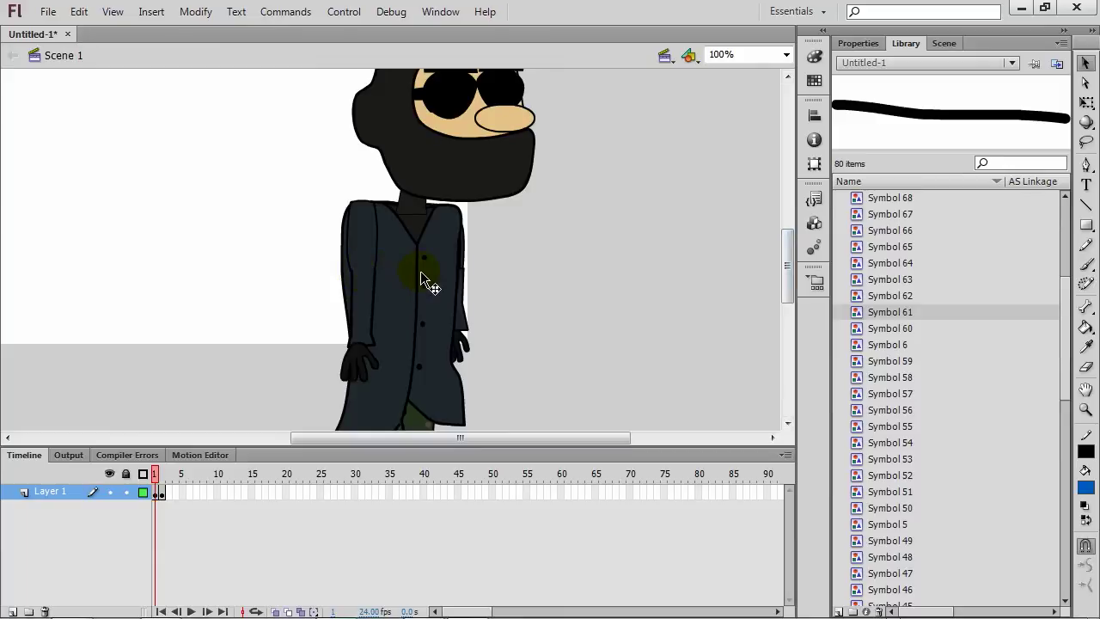
pyautogui.click(478, 123)
pyautogui.click(552, 165)
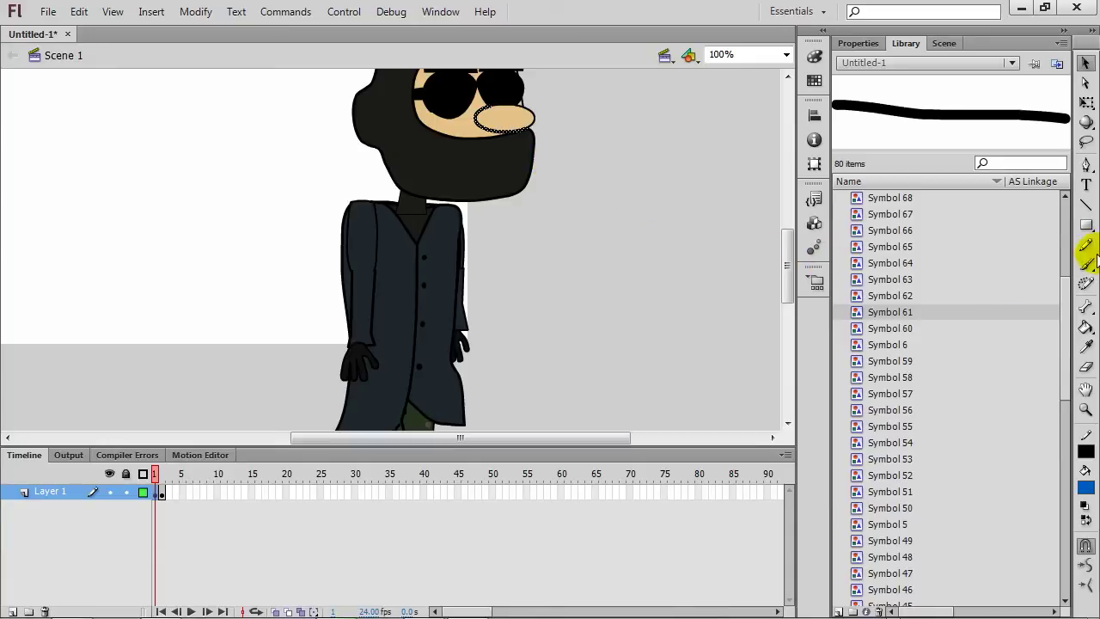
# Step: Set the Eraser to Erase Lines mode and erase the nose outline
pyautogui.click(1086, 367)
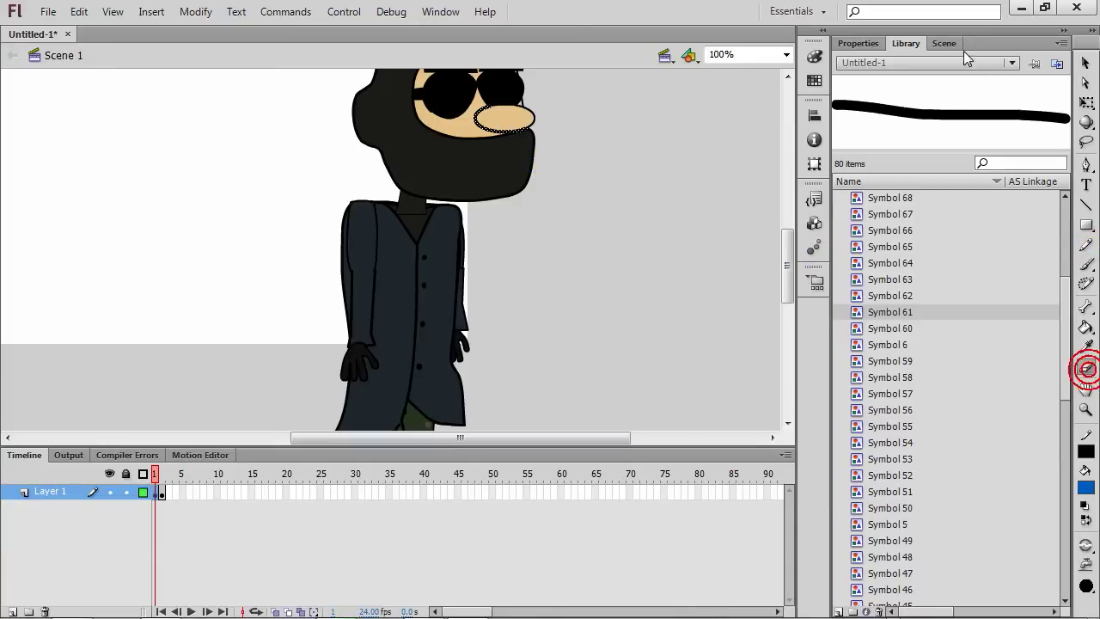
pyautogui.click(872, 43)
pyautogui.click(993, 172)
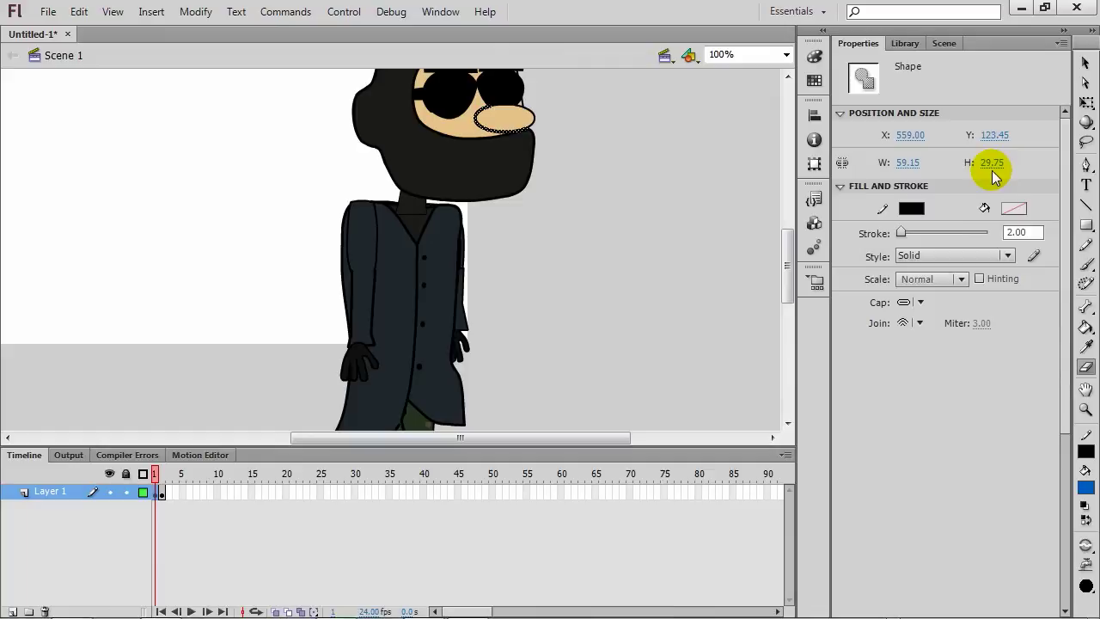
pyautogui.click(1087, 521)
pyautogui.click(1031, 509)
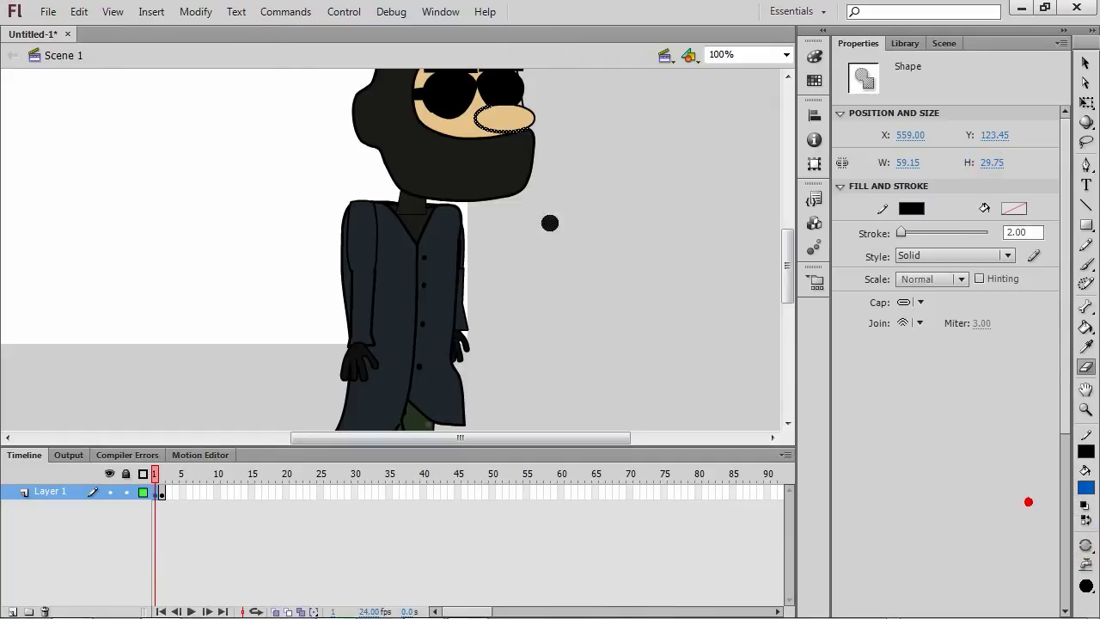
pyautogui.click(476, 118)
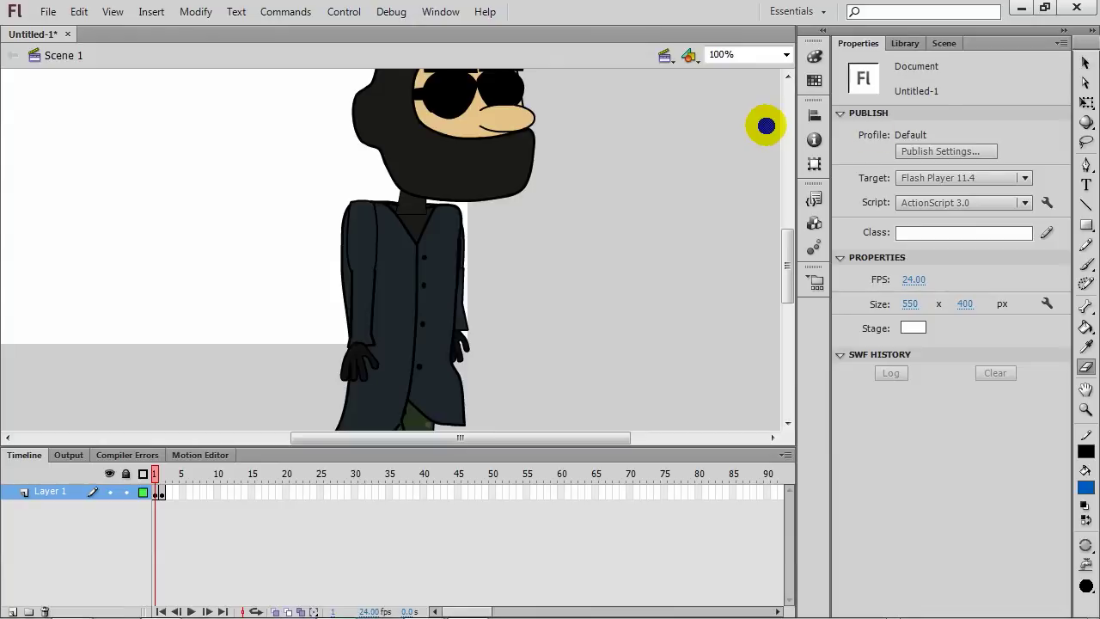
# Step: Zoom the stage back out to 50%, return to the Selection tool, and switch to Anime Studio Pro
pyautogui.click(1085, 64)
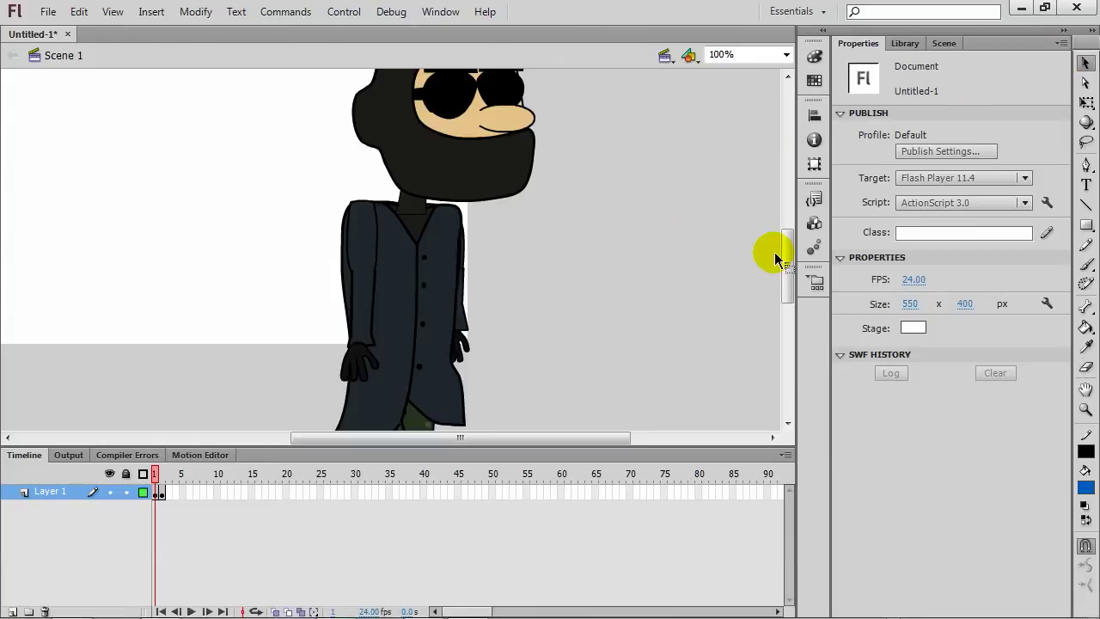
pyautogui.click(1085, 410)
pyautogui.click(1085, 563)
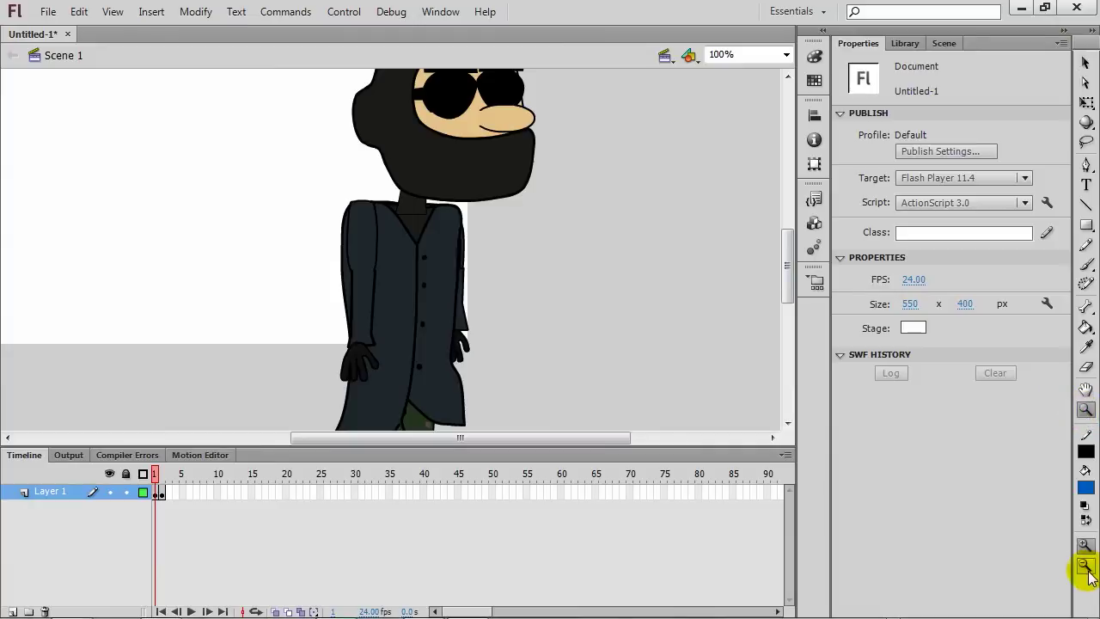
pyautogui.click(555, 230)
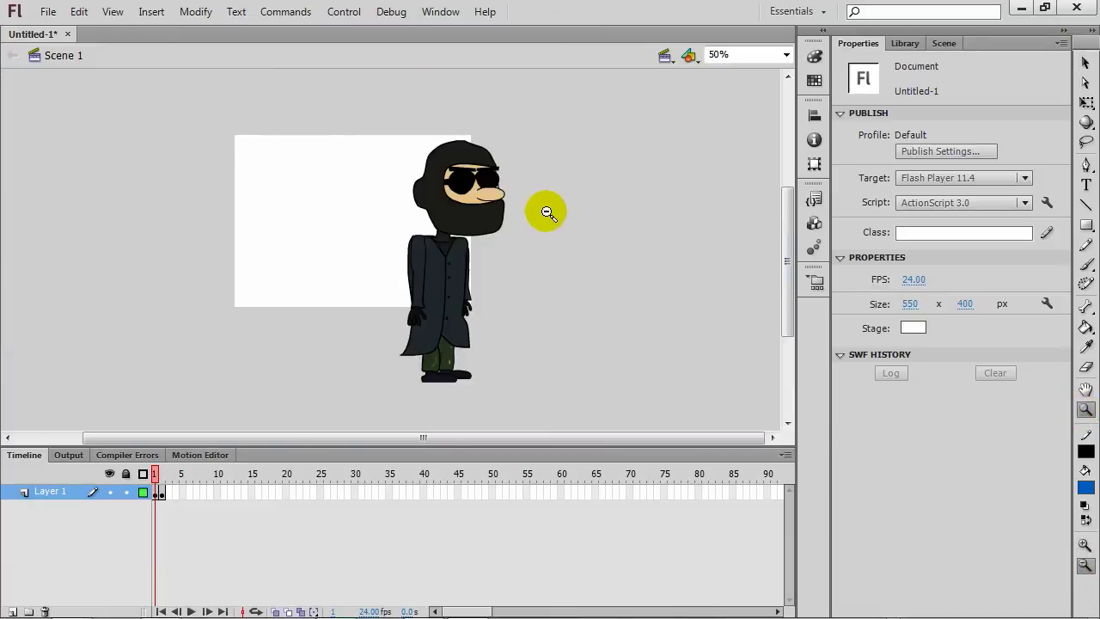
pyautogui.click(1085, 64)
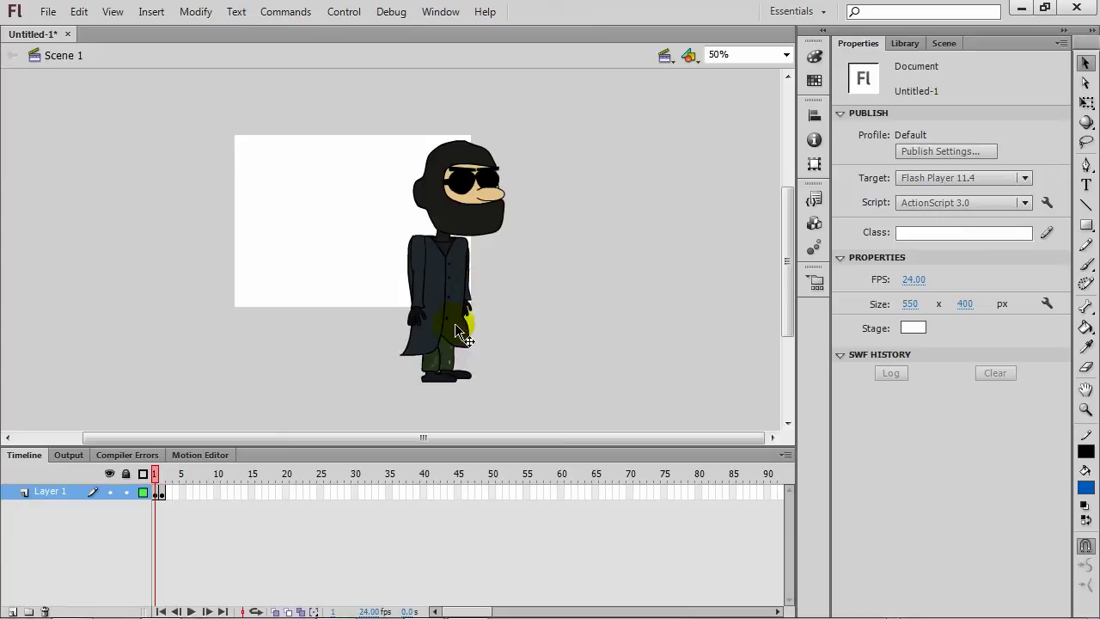
pyautogui.click(423, 604)
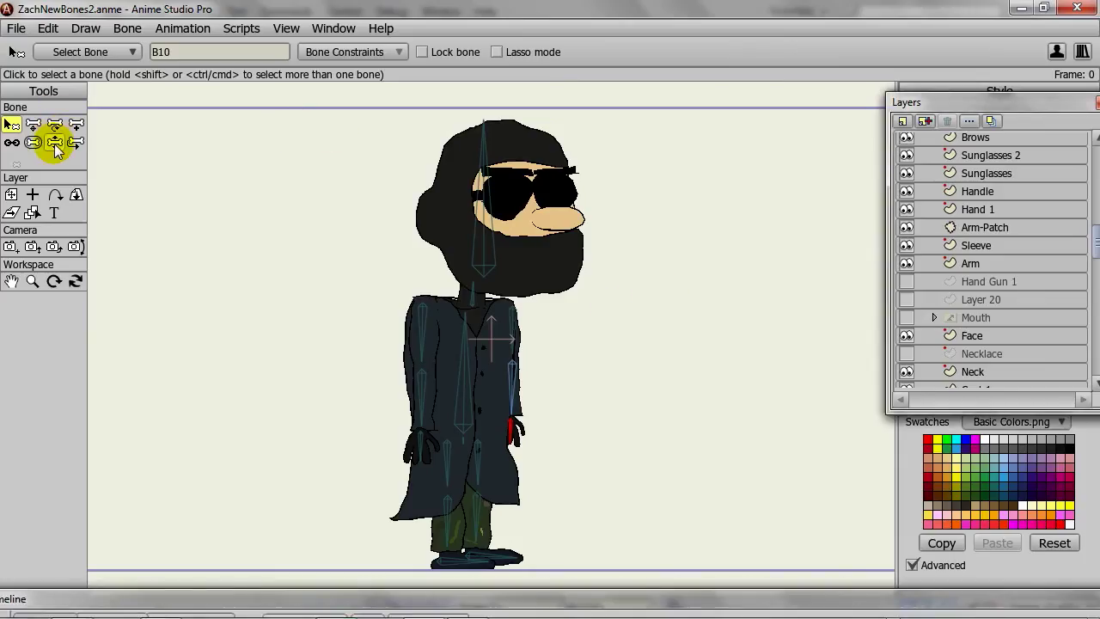
# Step: Float the Timeline and, with Manipulate Bones, drag the hand to shoulder height at frame 12
pyautogui.moveTo(223, 614)
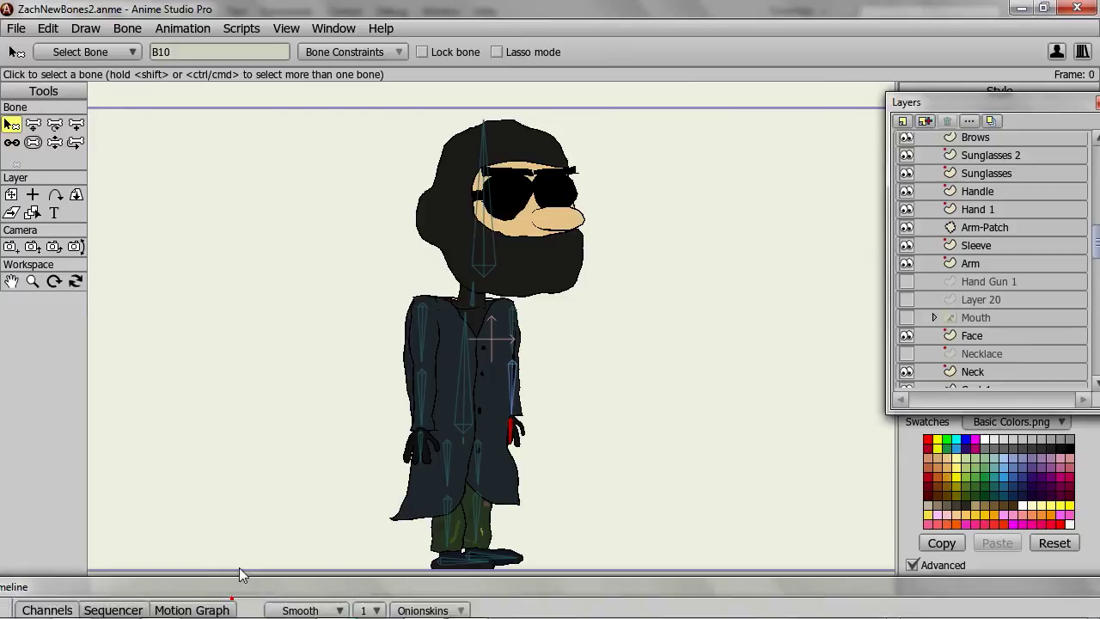
pyautogui.moveTo(239, 577); pyautogui.dragTo(392, 87)
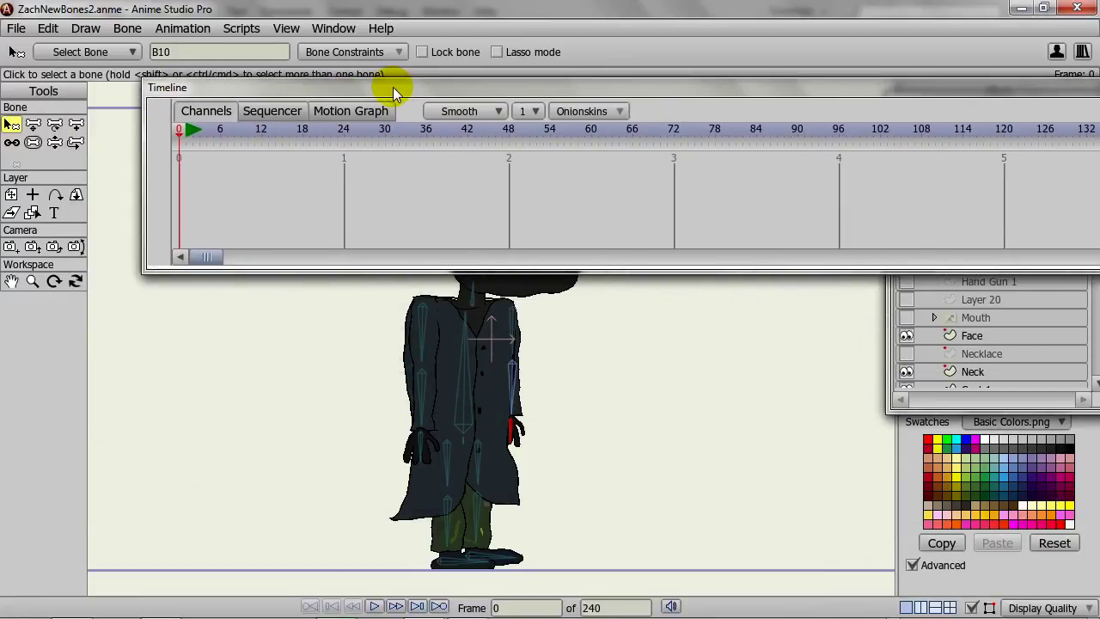
pyautogui.click(55, 146)
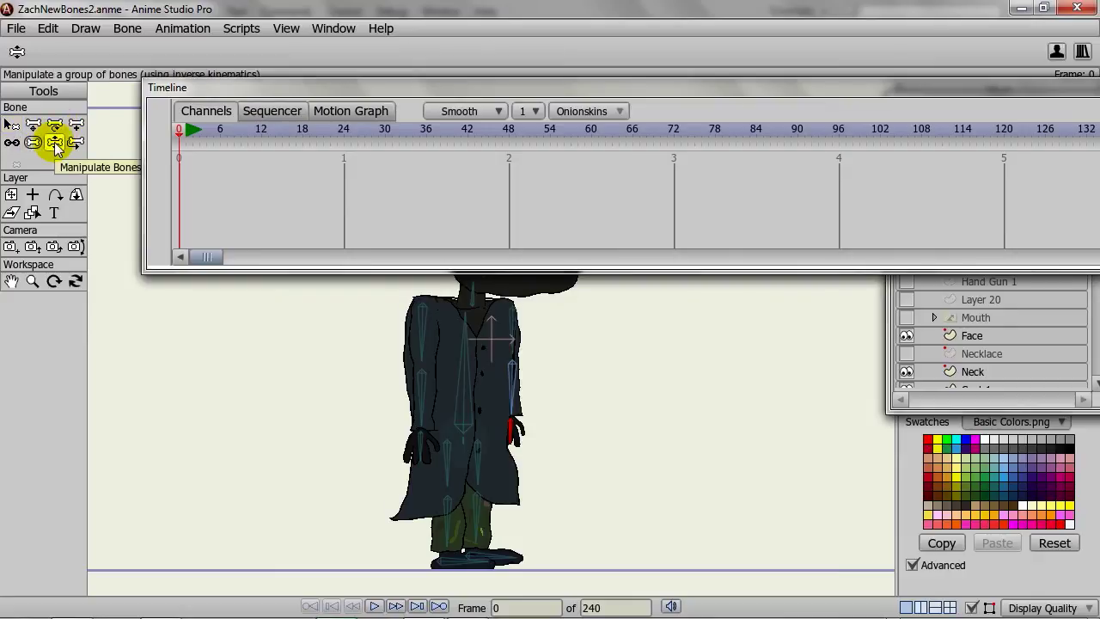
pyautogui.hotkey('ctrl', 'Right')
pyautogui.hotkey('ctrl', 'Right')
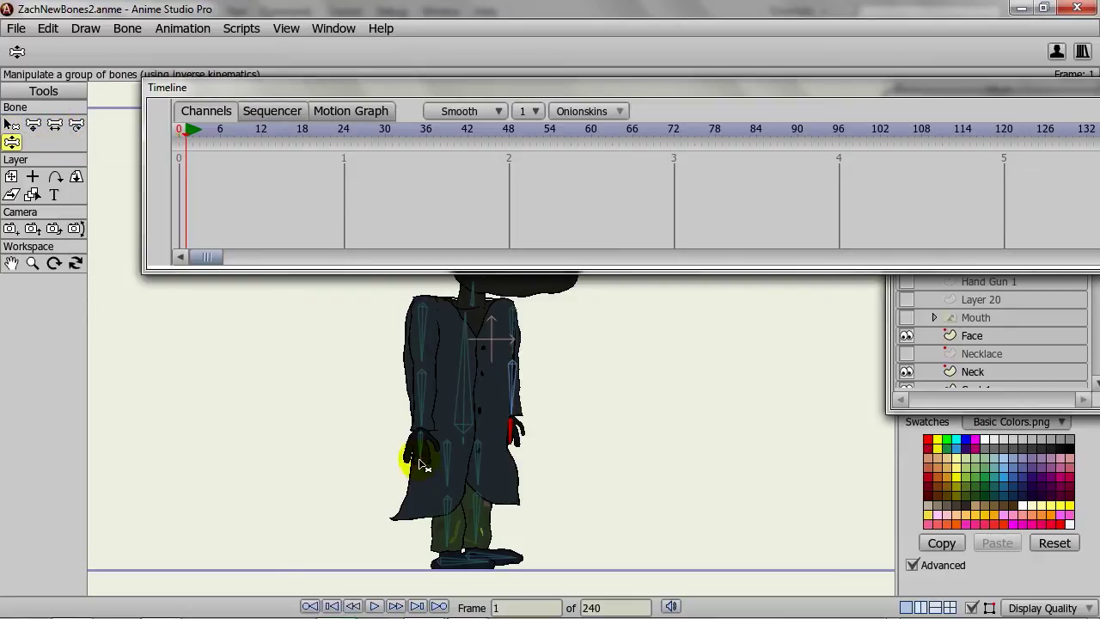
pyautogui.moveTo(410, 459); pyautogui.dragTo(615, 303)
pyautogui.hotkey('ctrl', 'Right')
pyautogui.hotkey('ctrl', 'Right')
pyautogui.hotkey('ctrl', 'Right')
pyautogui.hotkey('ctrl', 'Right')
pyautogui.hotkey('ctrl', 'Right')
pyautogui.hotkey('ctrl', 'Right')
pyautogui.hotkey('ctrl', 'Right')
pyautogui.hotkey('ctrl', 'Right')
pyautogui.hotkey('ctrl', 'Right')
pyautogui.hotkey('ctrl', 'Right')
# Step: Step between frame 0 and frame 12 to check the raised arm, moving the timeline down
pyautogui.hotkey('ctrl', 'Left')
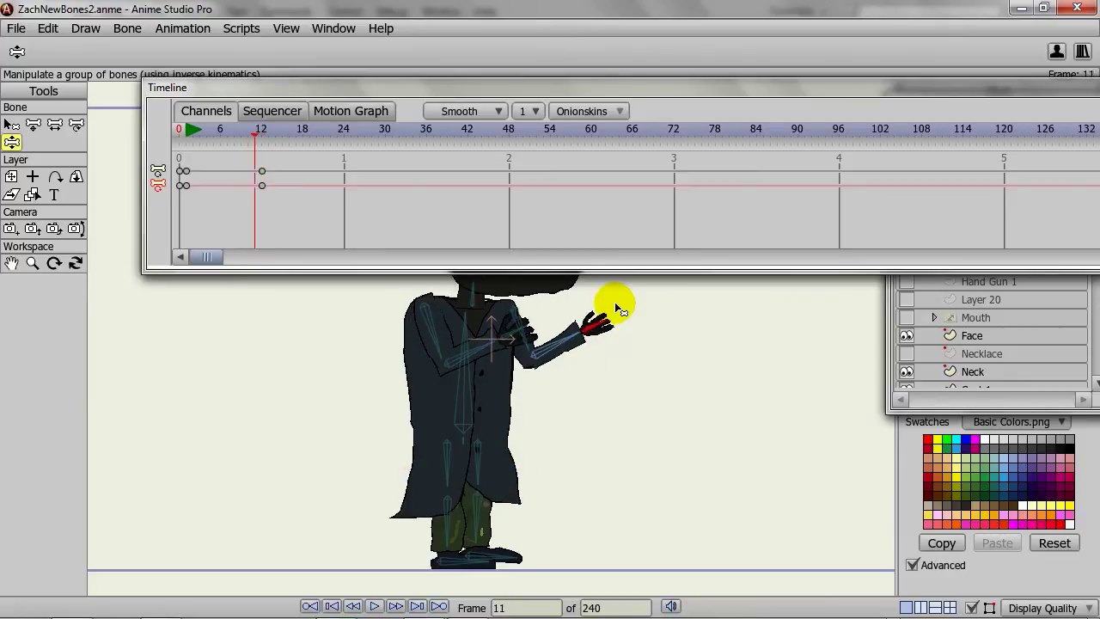
pyautogui.hotkey('ctrl', 'Left')
pyautogui.hotkey('ctrl', 'Left')
pyautogui.hotkey('ctrl', 'Left')
pyautogui.hotkey('ctrl', 'Left')
pyautogui.hotkey('ctrl', 'Left')
pyautogui.hotkey('ctrl', 'Left')
pyautogui.hotkey('ctrl', 'Left')
pyautogui.hotkey('ctrl', 'Left')
pyautogui.hotkey('ctrl', 'Left')
pyautogui.hotkey('ctrl', 'Left')
pyautogui.hotkey('ctrl', 'Left')
pyautogui.moveTo(589, 97); pyautogui.dragTo(561, 530)
pyautogui.hotkey('ctrl', 'Right')
pyautogui.hotkey('ctrl', 'Right')
pyautogui.hotkey('ctrl', 'Right')
pyautogui.hotkey('ctrl', 'Right')
pyautogui.hotkey('ctrl', 'Right')
pyautogui.hotkey('ctrl', 'Right')
pyautogui.hotkey('ctrl', 'Right')
pyautogui.hotkey('ctrl', 'Right')
pyautogui.hotkey('ctrl', 'Right')
pyautogui.hotkey('ctrl', 'Right')
pyautogui.hotkey('ctrl', 'Right')
pyautogui.hotkey('ctrl', 'Right')
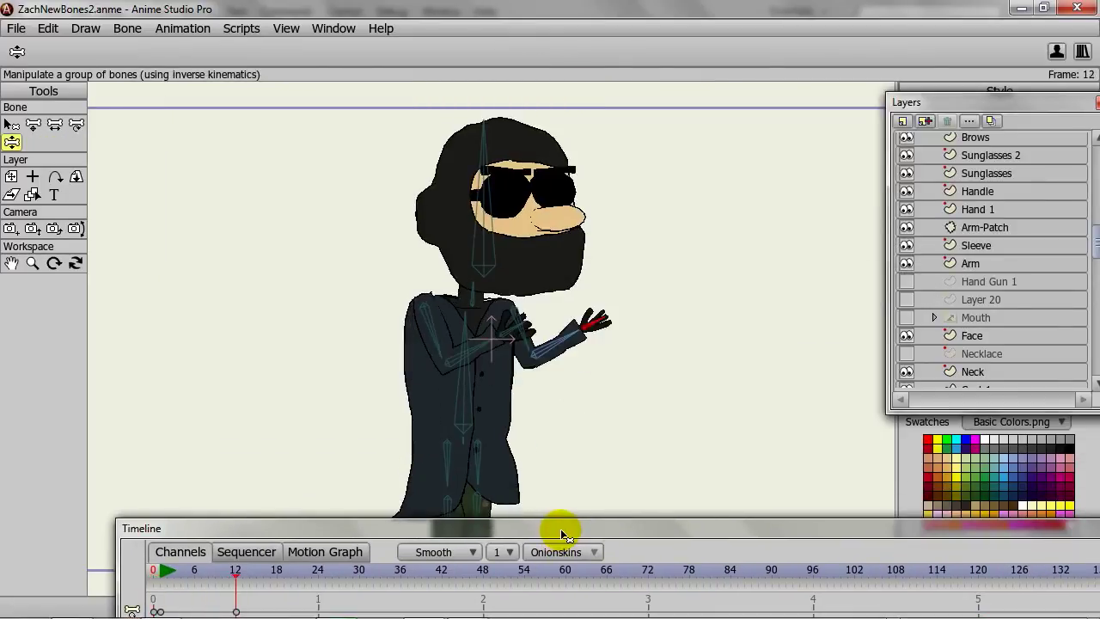
pyautogui.hotkey('ctrl', 'Left')
pyautogui.hotkey('ctrl', 'Left')
pyautogui.hotkey('ctrl', 'Left')
pyautogui.hotkey('ctrl', 'Left')
pyautogui.hotkey('ctrl', 'Left')
pyautogui.hotkey('ctrl', 'Left')
pyautogui.hotkey('ctrl', 'Left')
pyautogui.hotkey('ctrl', 'Left')
pyautogui.hotkey('ctrl', 'Left')
pyautogui.hotkey('ctrl', 'Left')
pyautogui.hotkey('ctrl', 'Left')
pyautogui.hotkey('ctrl', 'Left')
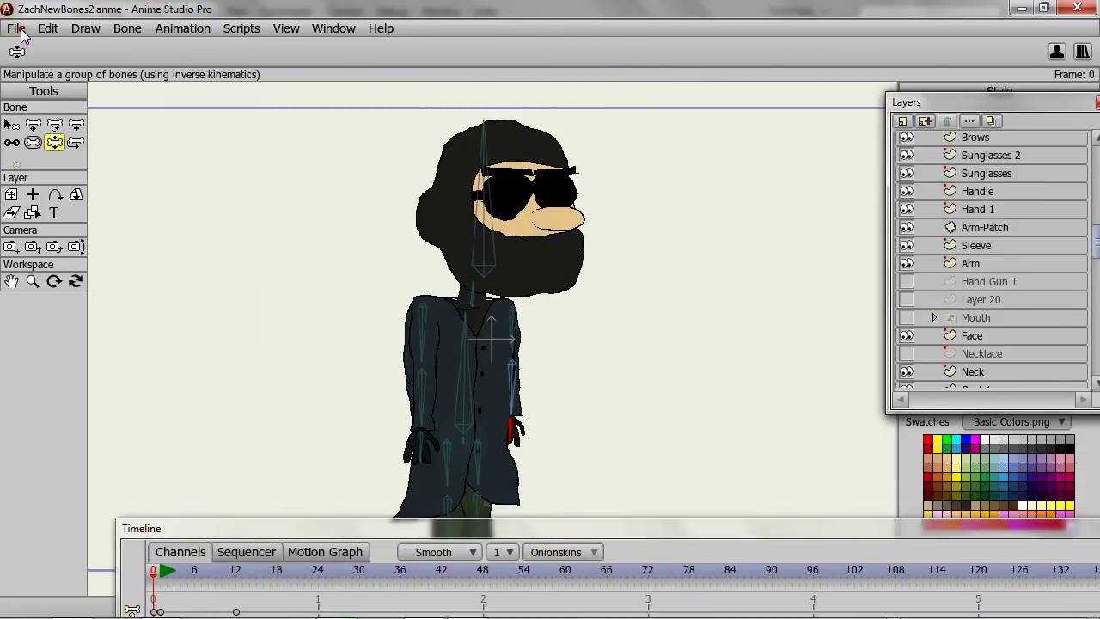
# Step: Set up a Flash (SWF) animation export with End frame 12
pyautogui.click(17, 29)
pyautogui.click(98, 280)
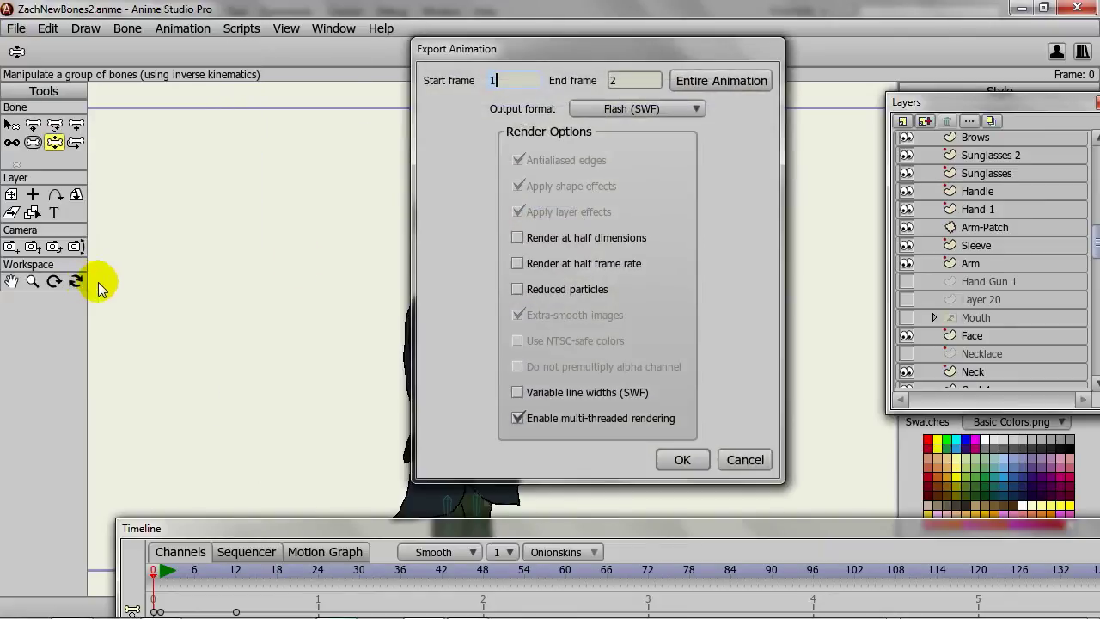
pyautogui.doubleClick(625, 79)
pyautogui.write('12')
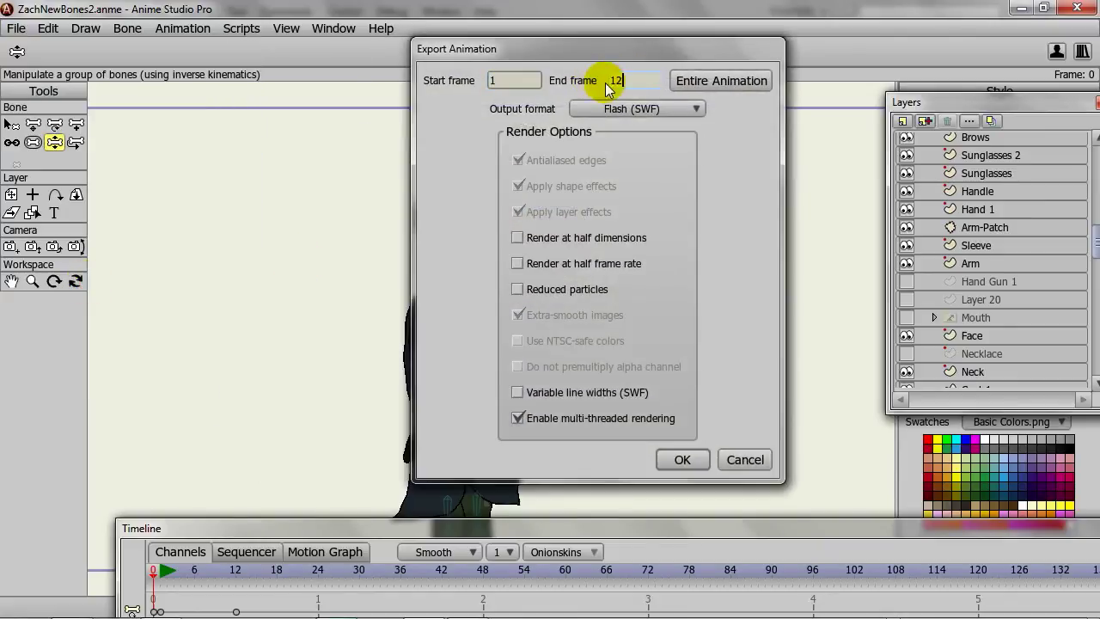
pyautogui.click(682, 458)
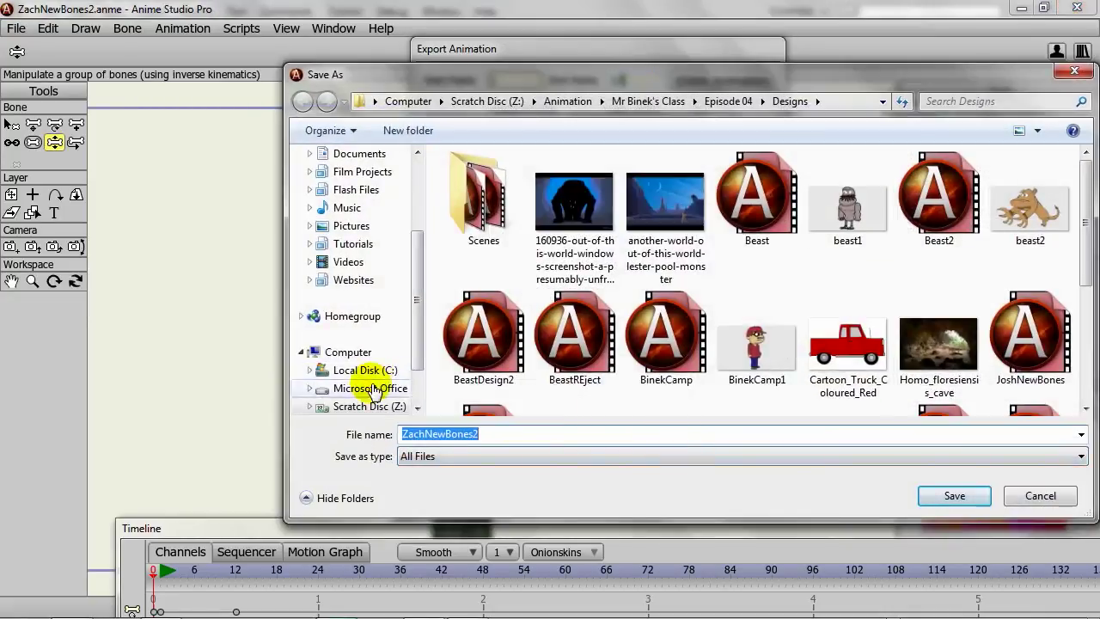
# Step: Save it as ZachNewBonesAnimation in Tutorials > Anime Studio > AS to Flash Importing
pyautogui.click(353, 243)
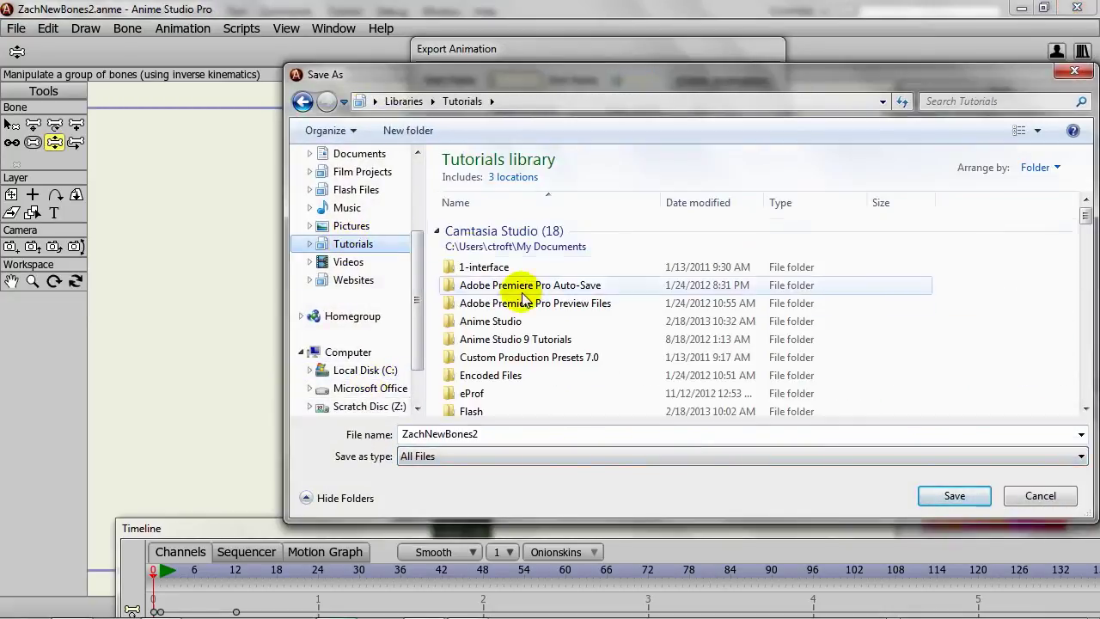
pyautogui.doubleClick(478, 412)
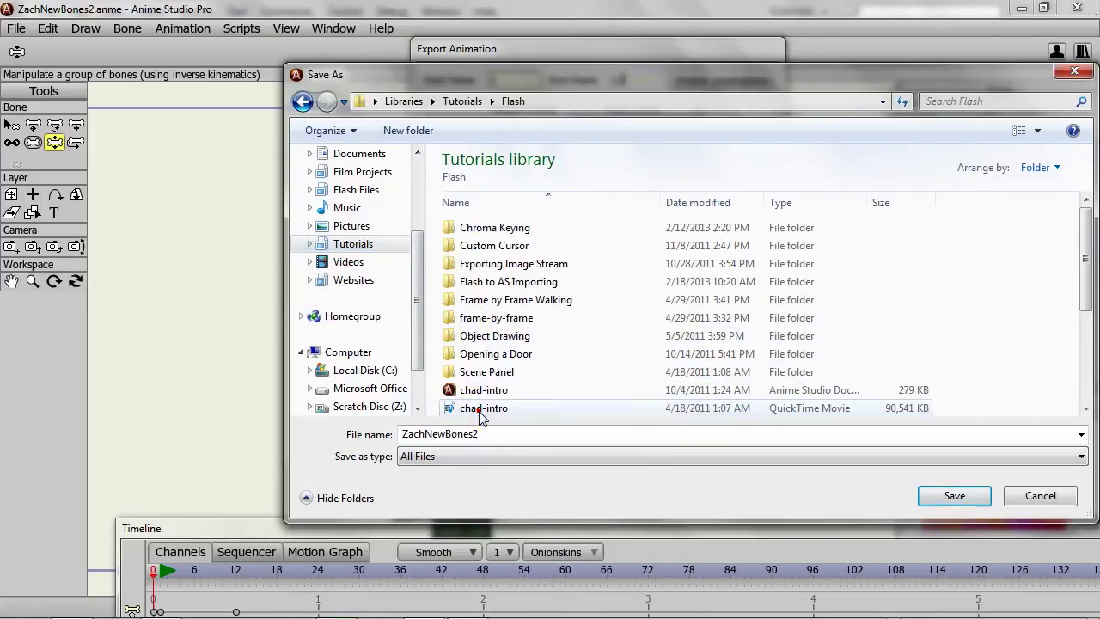
pyautogui.doubleClick(493, 282)
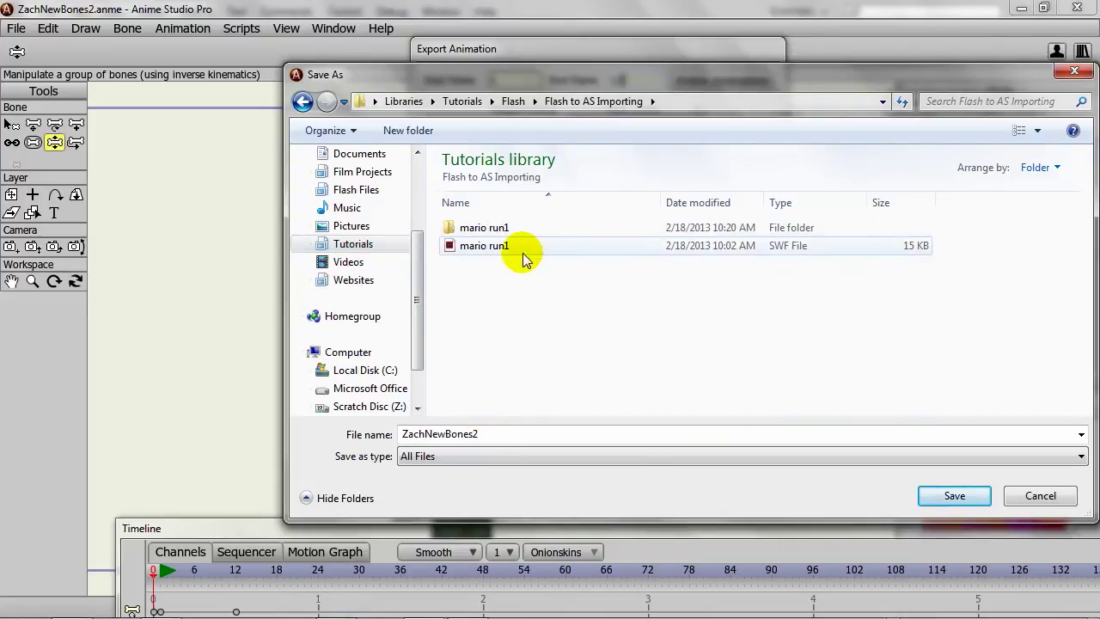
pyautogui.click(352, 243)
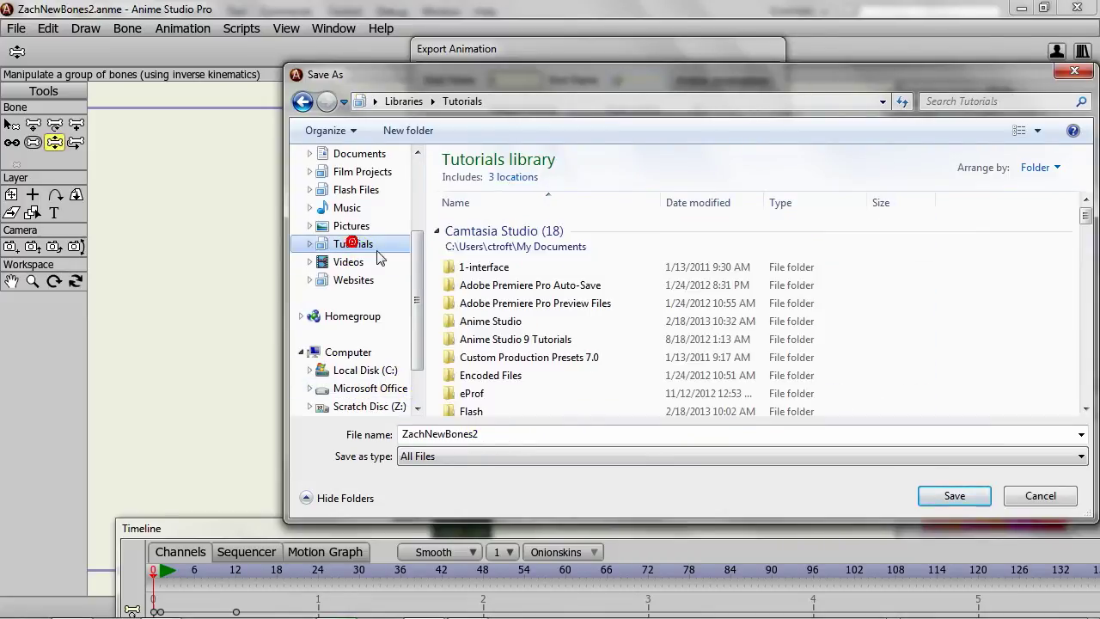
pyautogui.doubleClick(472, 322)
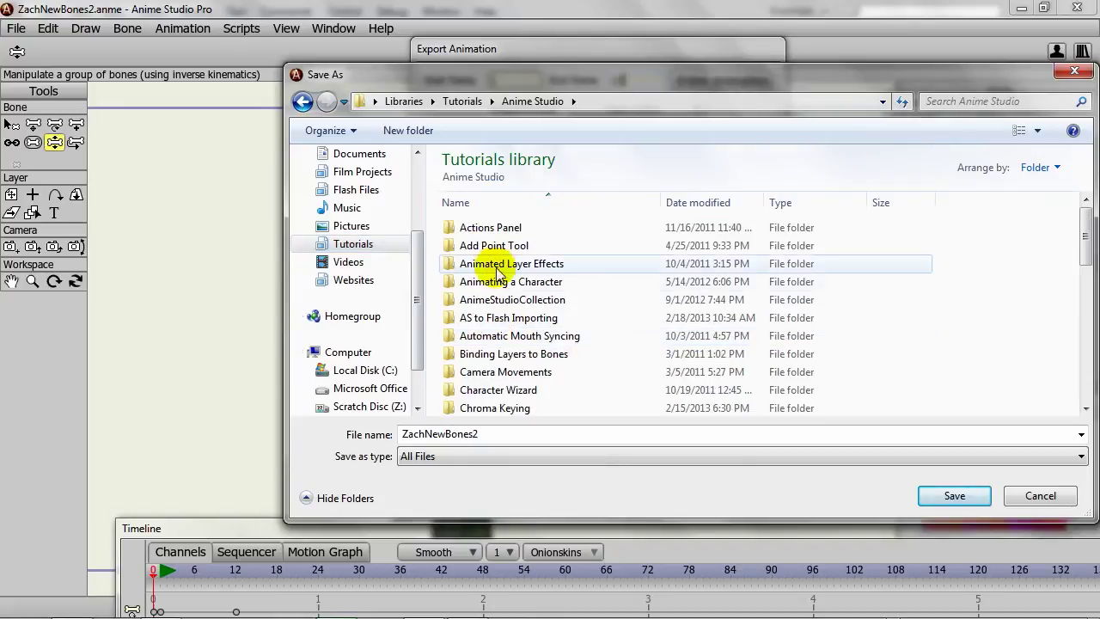
pyautogui.doubleClick(494, 317)
pyautogui.click(526, 434)
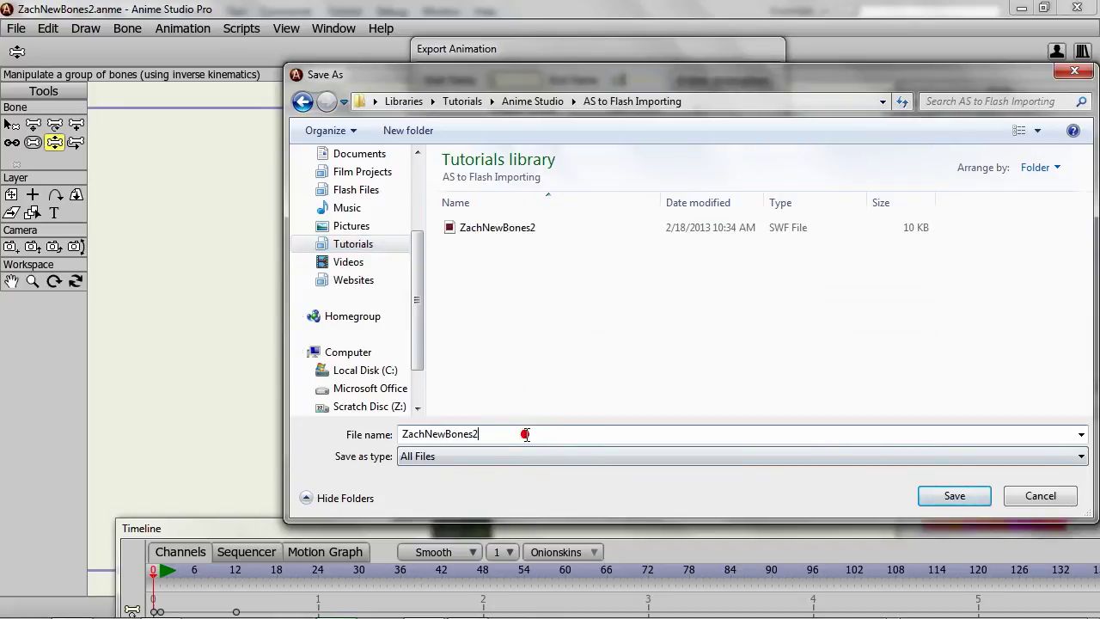
pyautogui.press('BackSpace')
pyautogui.write('Animation')
pyautogui.press('Return')
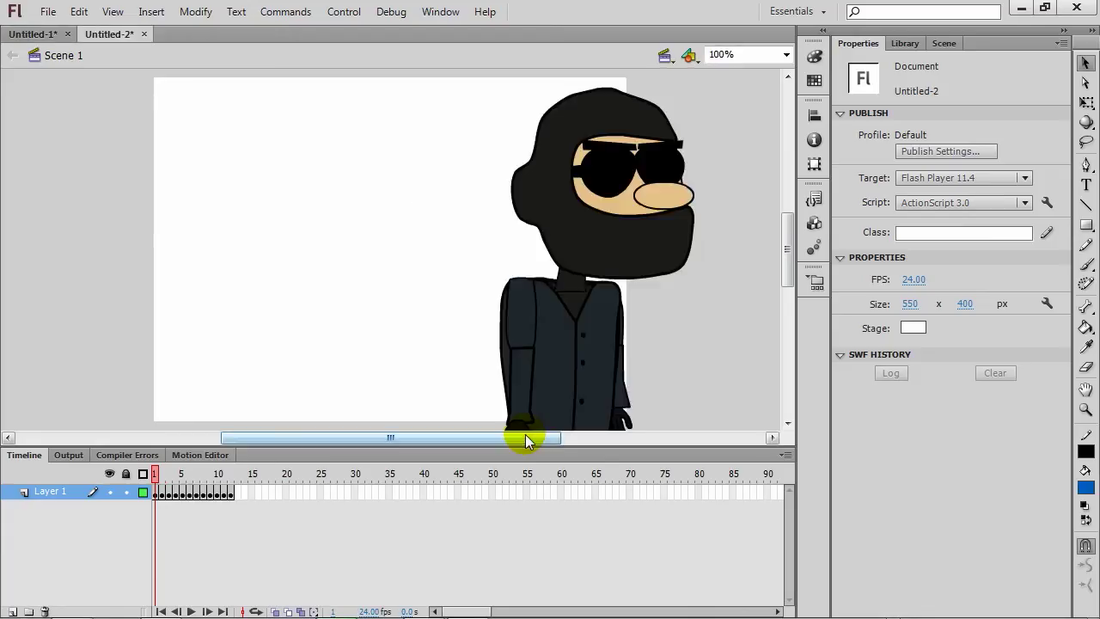
# Step: Scrub frames 1–12 to preview the arm rising and lowering, then select frame 7
pyautogui.moveTo(785, 217); pyautogui.dragTo(791, 238)
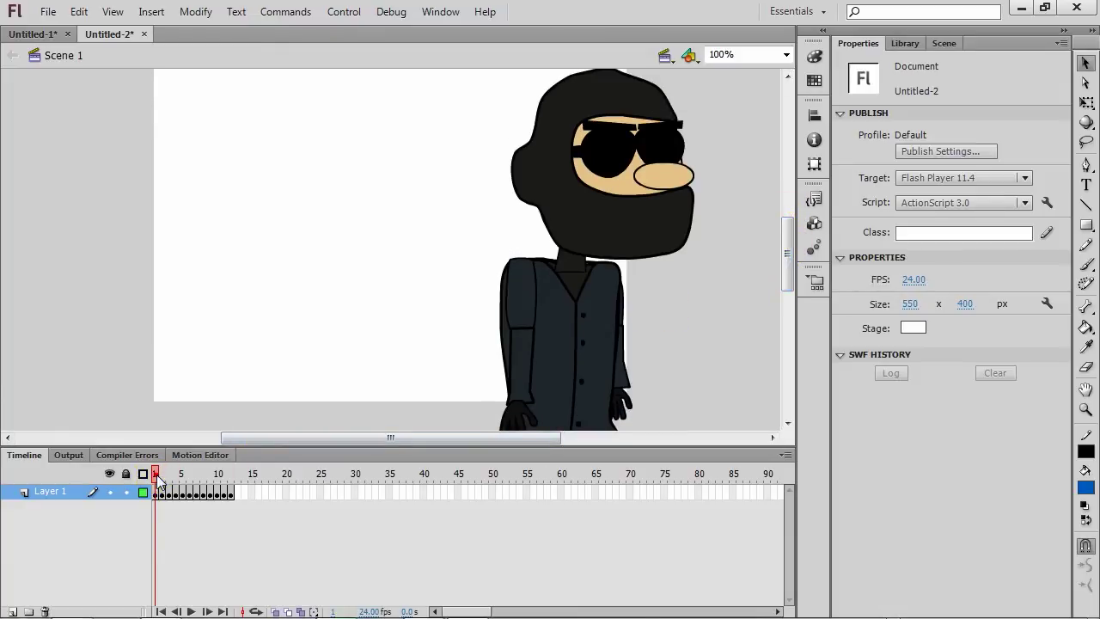
pyautogui.moveTo(158, 479); pyautogui.dragTo(197, 479)
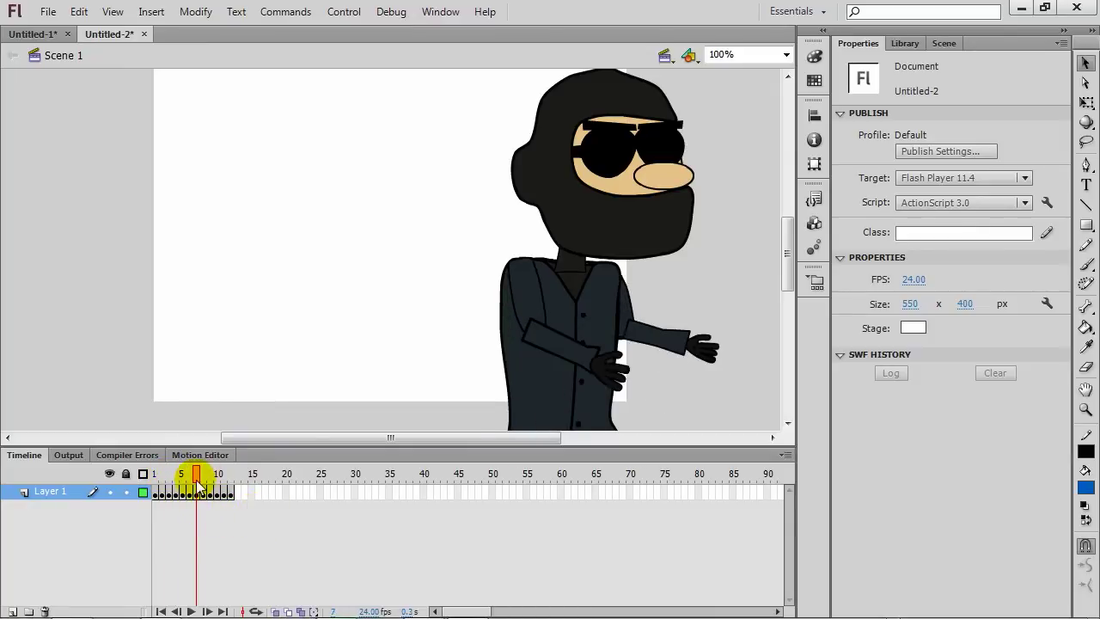
pyautogui.moveTo(197, 486)
pyautogui.mouseDown()
pyautogui.moveTo(220, 479)
pyautogui.moveTo(168, 488)
pyautogui.moveTo(217, 486)
pyautogui.mouseUp()
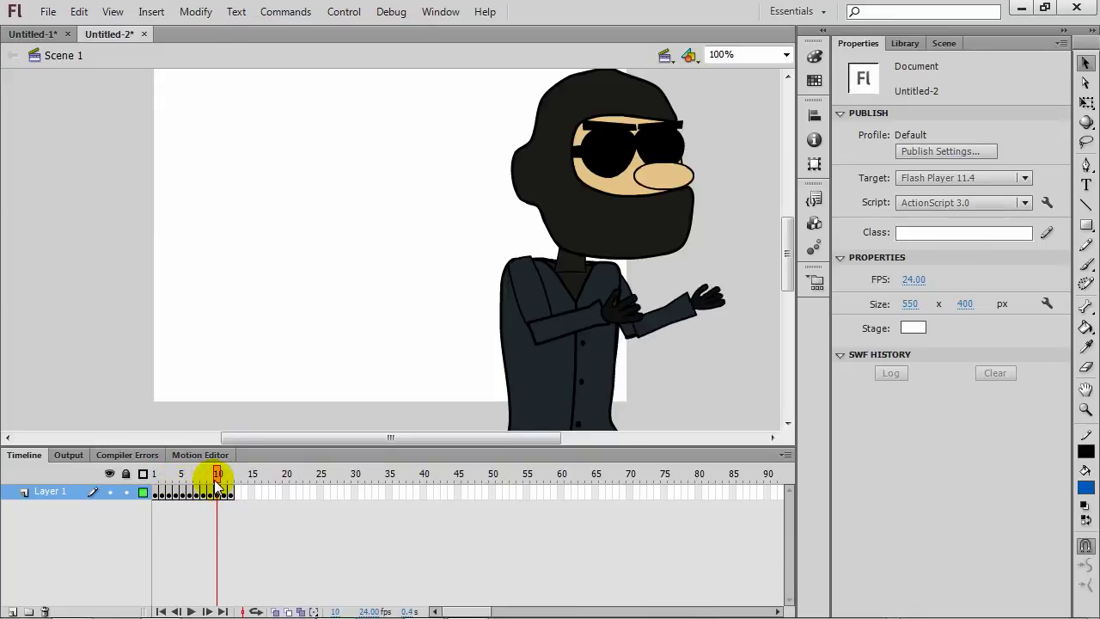
pyautogui.moveTo(218, 486); pyautogui.dragTo(161, 479)
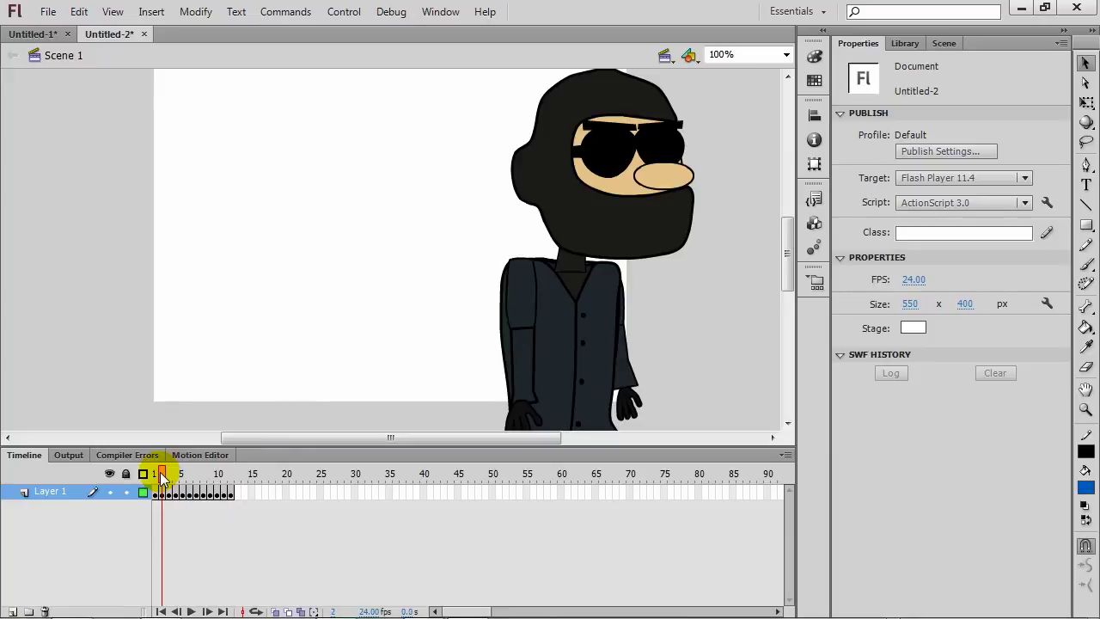
pyautogui.moveTo(162, 478); pyautogui.dragTo(196, 483)
pyautogui.click(198, 493)
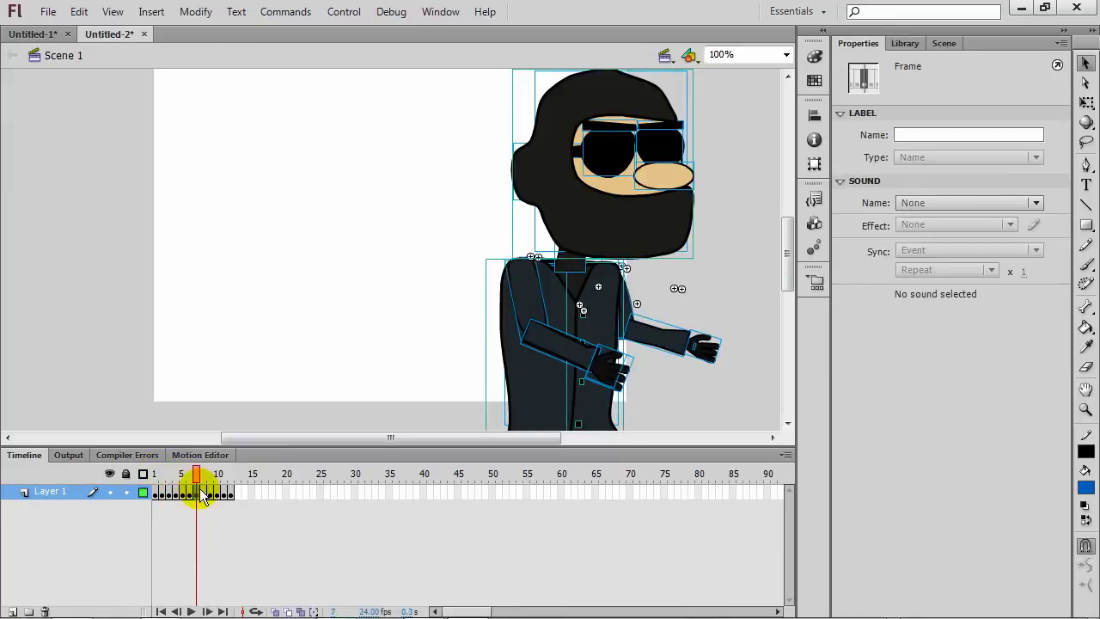